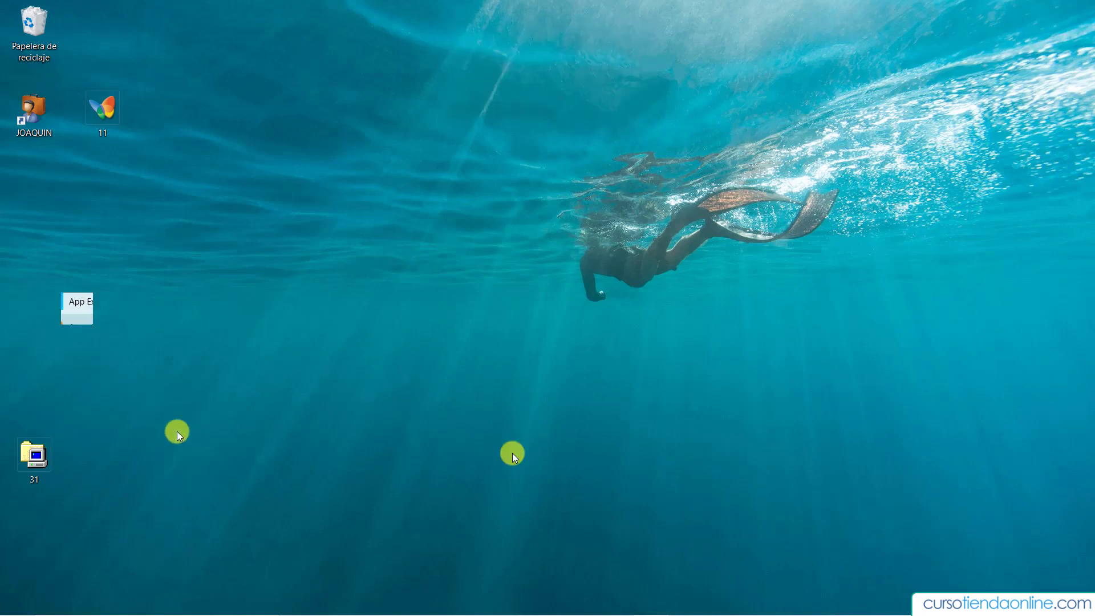
# Create a desktop shortcut to Notepad++ from the Notepad++ folder in the Start menu's application list
pyautogui.moveTo(23, 609)
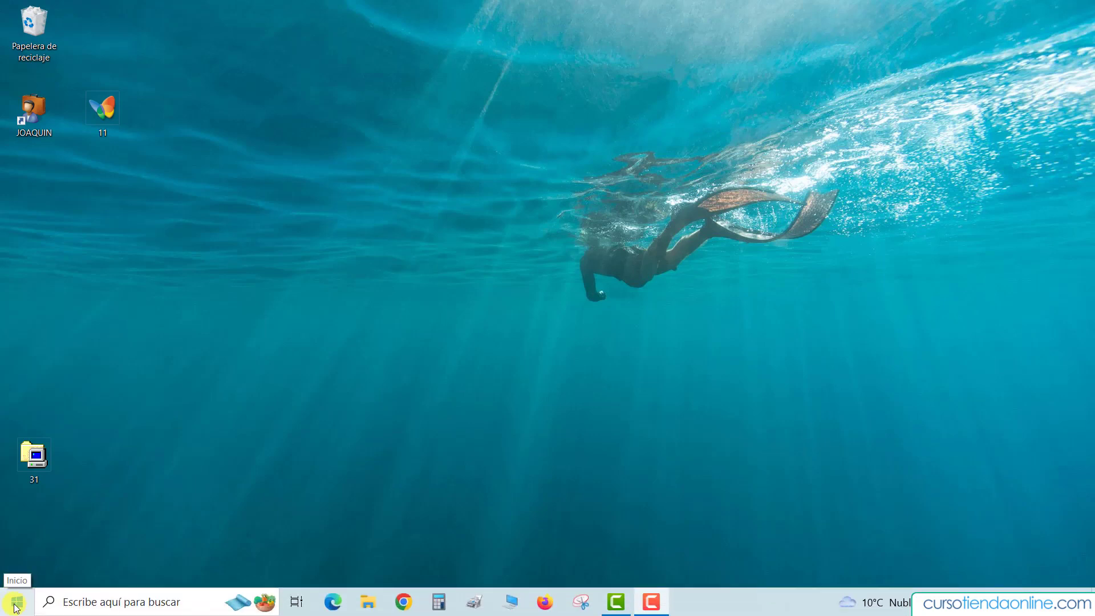
pyautogui.click(16, 607)
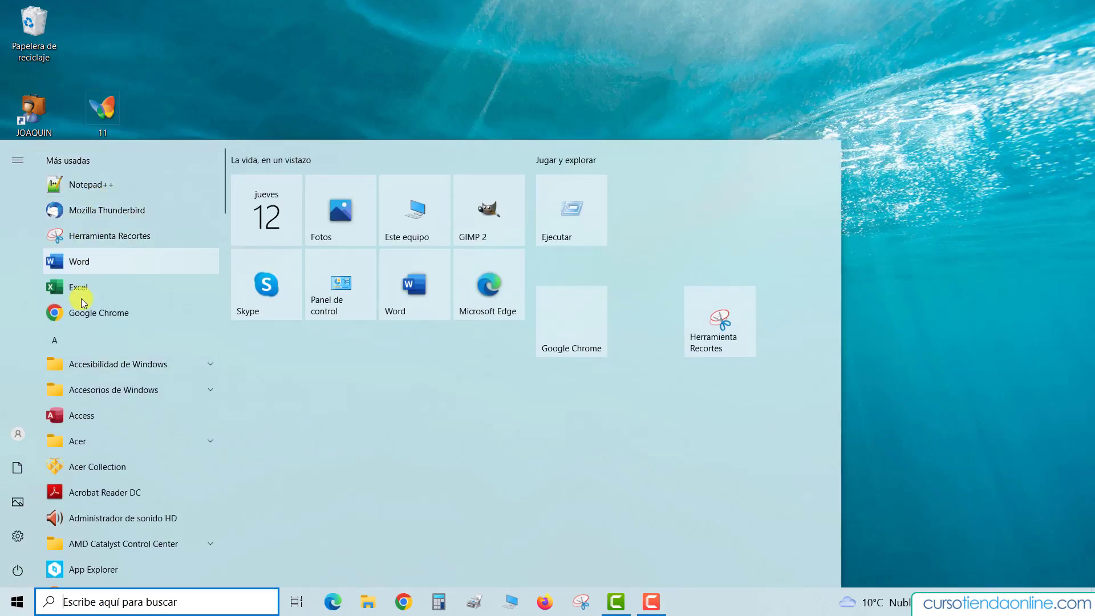
pyautogui.scroll(-3, 84, 319)
pyautogui.scroll(-5, 83, 334)
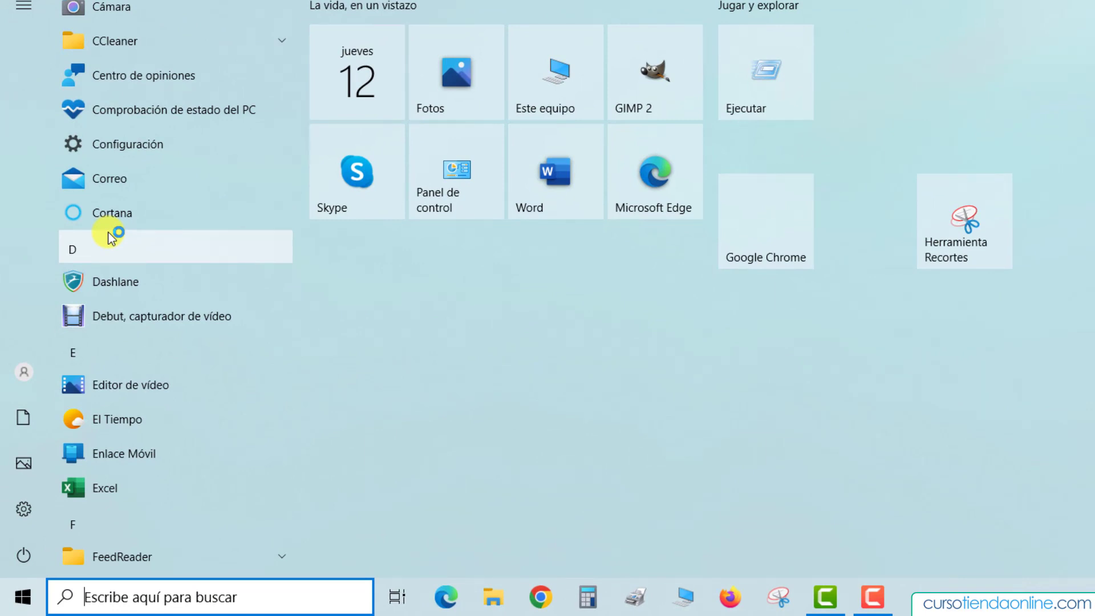
pyautogui.scroll(5, 110, 237)
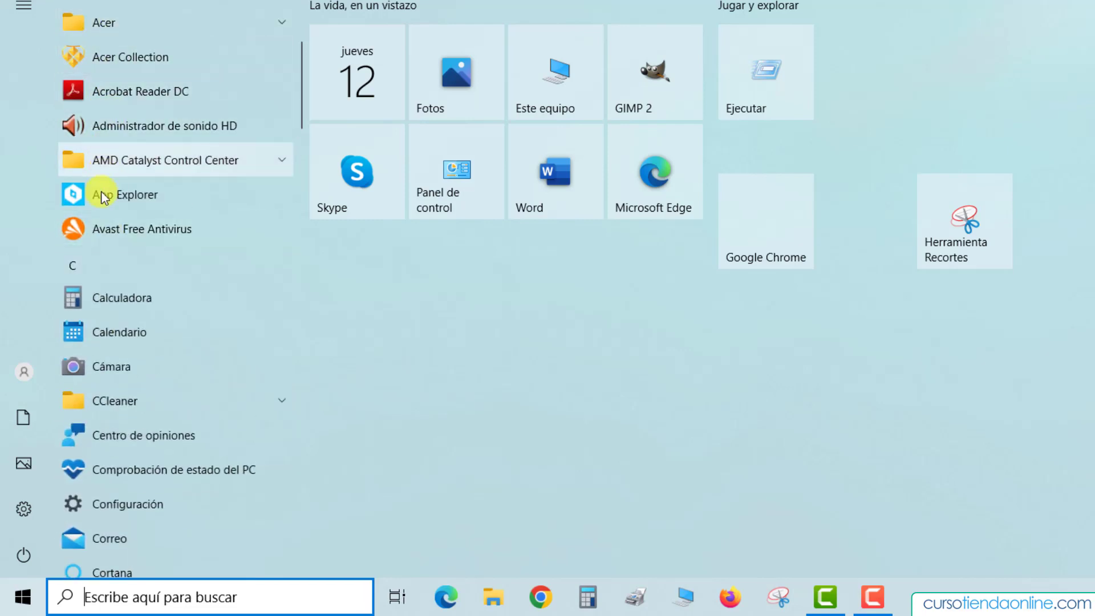
pyautogui.scroll(-1, 102, 197)
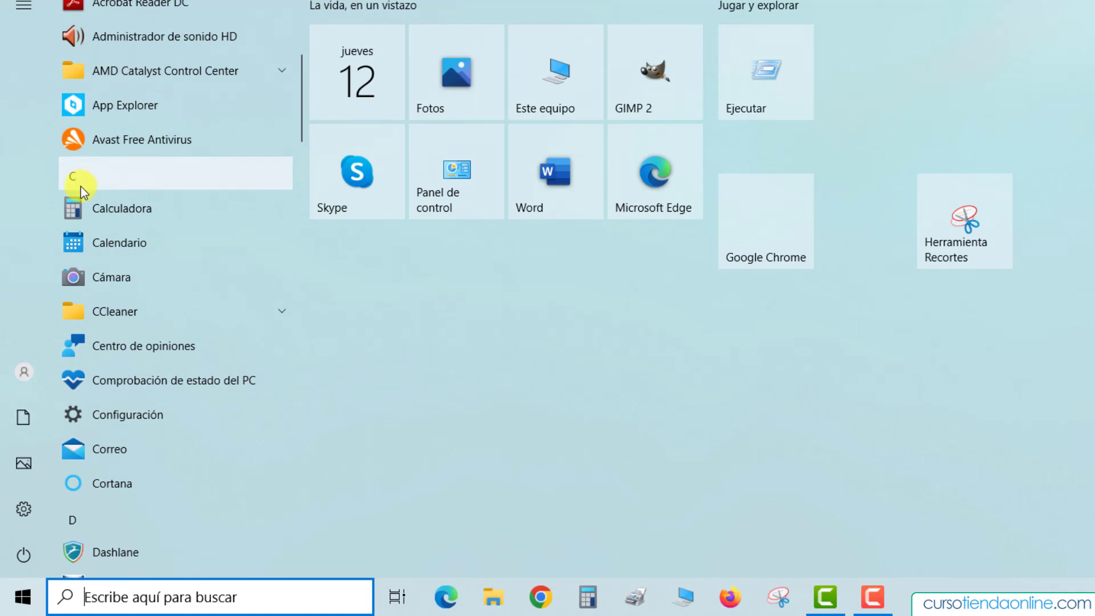
pyautogui.scroll(-5, 80, 186)
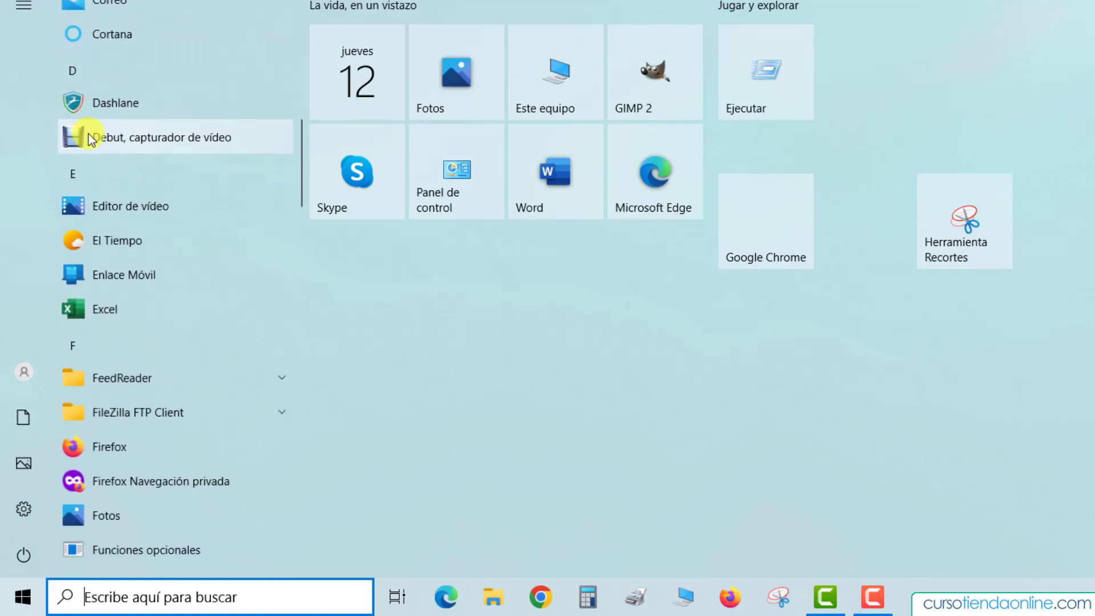
pyautogui.scroll(-5, 91, 142)
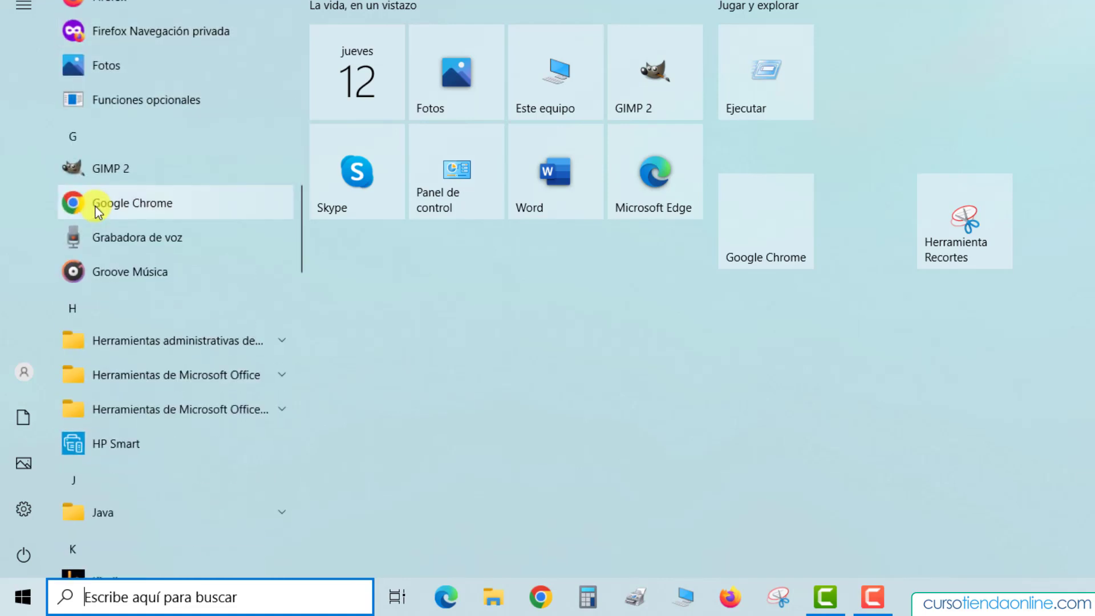
pyautogui.scroll(-9, 95, 206)
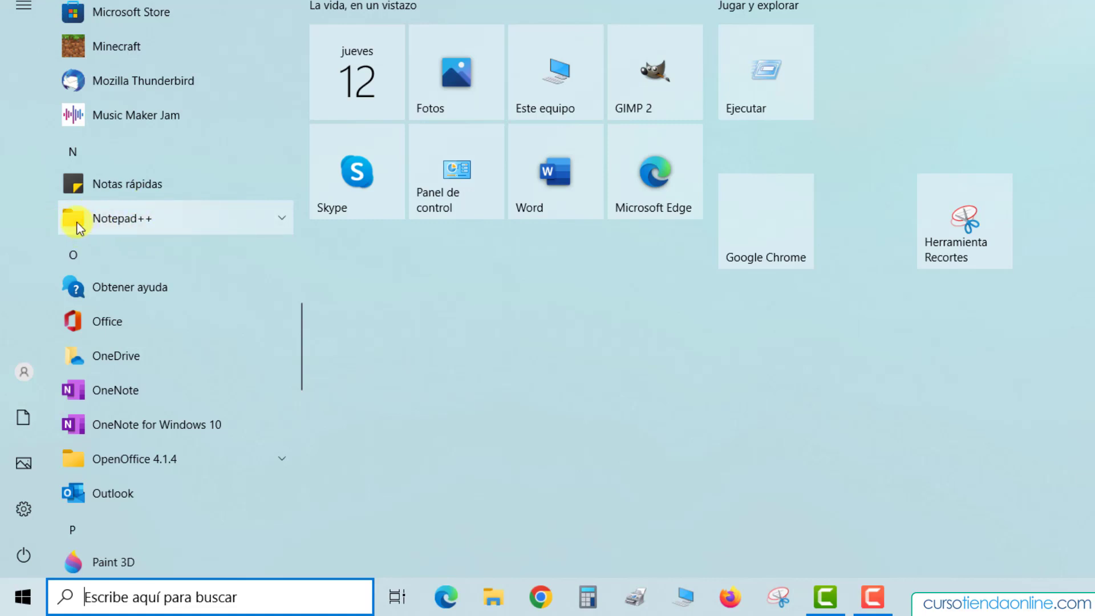
pyautogui.click(245, 218)
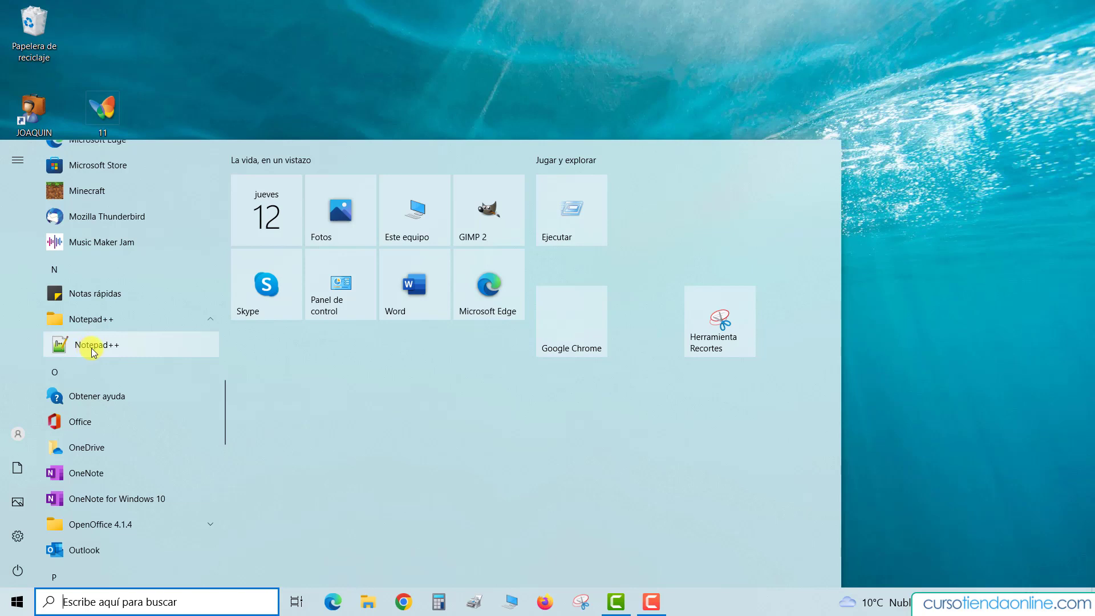
pyautogui.click(94, 351)
pyautogui.moveTo(142, 253); pyautogui.dragTo(236, 52)
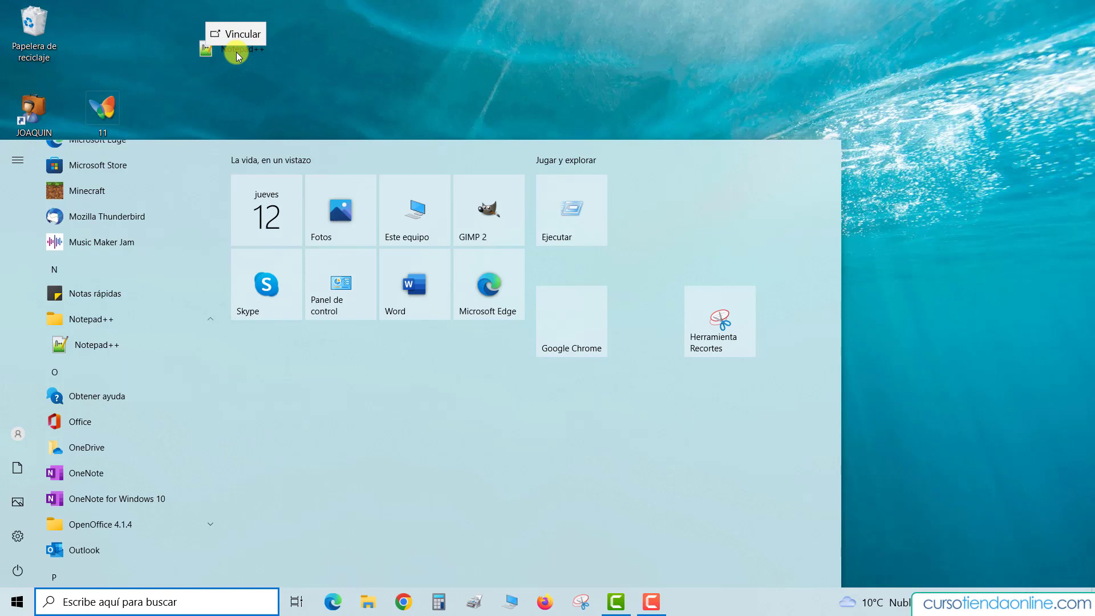
pyautogui.moveTo(237, 52); pyautogui.dragTo(236, 52)
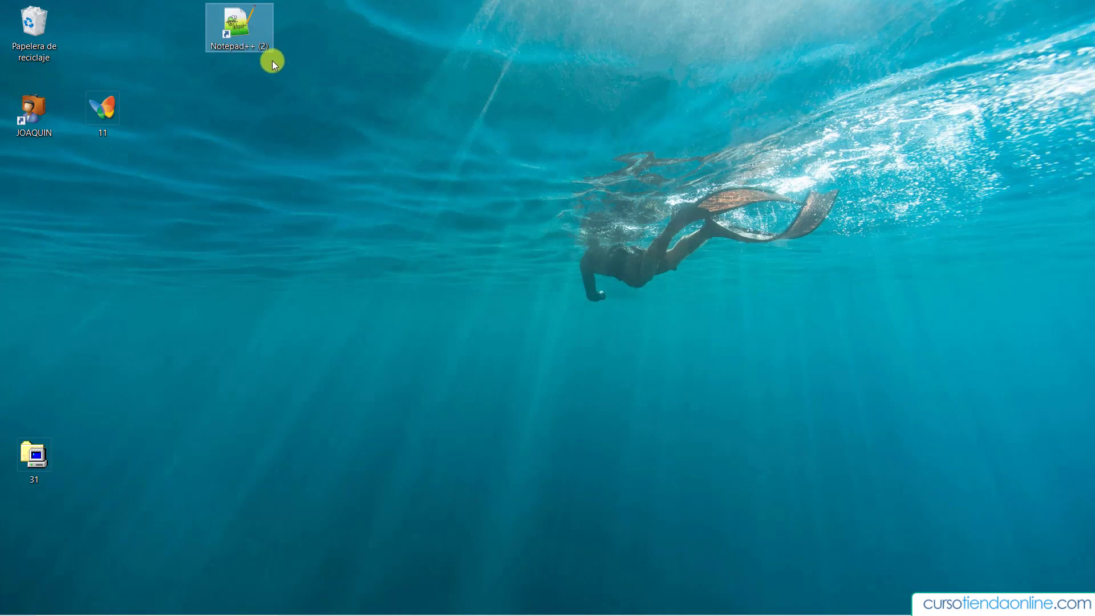
# Move the new Notepad++ shortcut two rows down on the desktop and open its name for editing, keeping the name
pyautogui.moveTo(248, 38); pyautogui.dragTo(254, 88)
pyautogui.moveTo(261, 161); pyautogui.dragTo(262, 161)
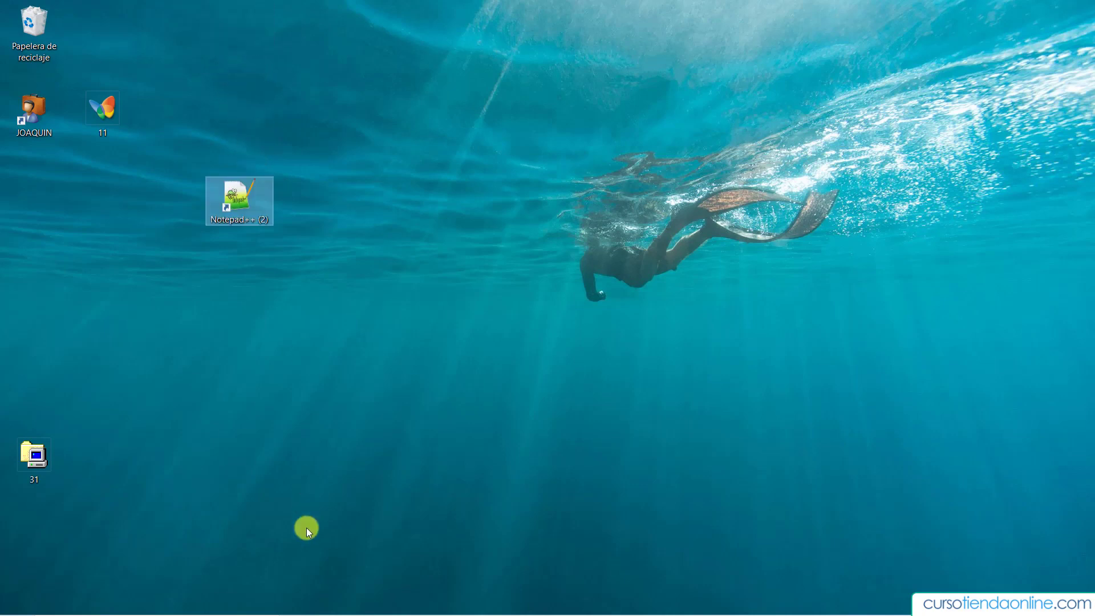
pyautogui.click(239, 219)
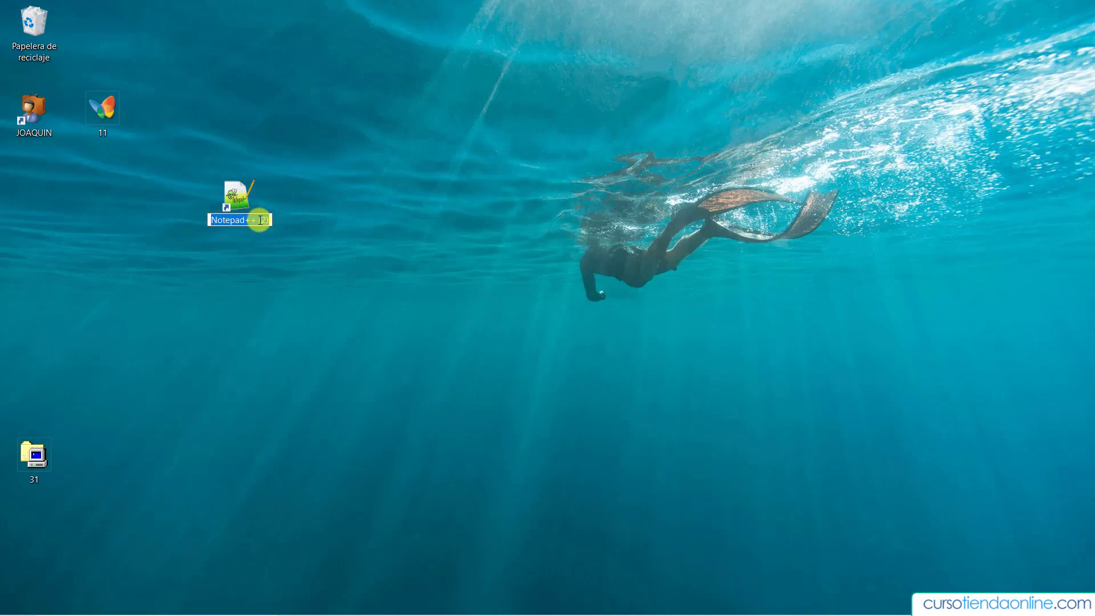
pyautogui.press('Return')
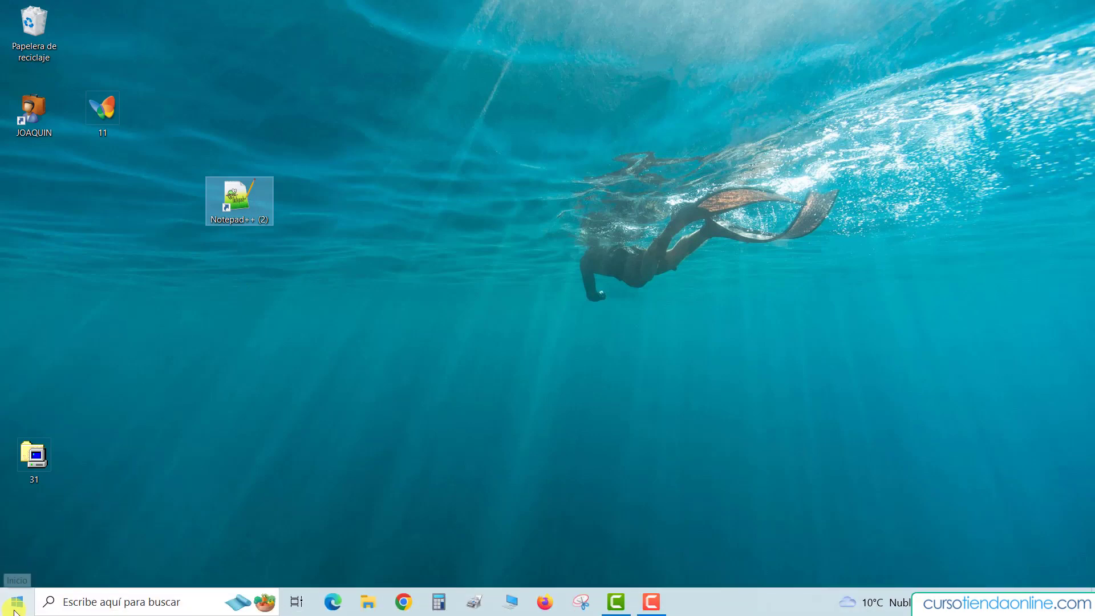
# Create a desktop shortcut to Bloc de notas from the Accesorios de Windows group, placing it above the Notepad++ shortcut
pyautogui.click(14, 610)
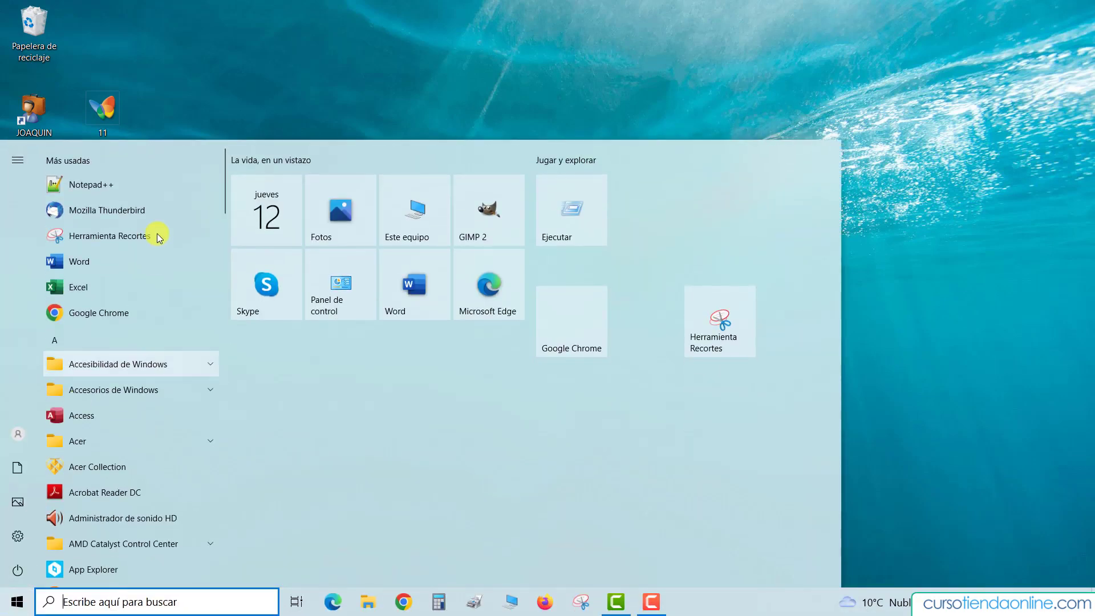
pyautogui.scroll(-5, 114, 285)
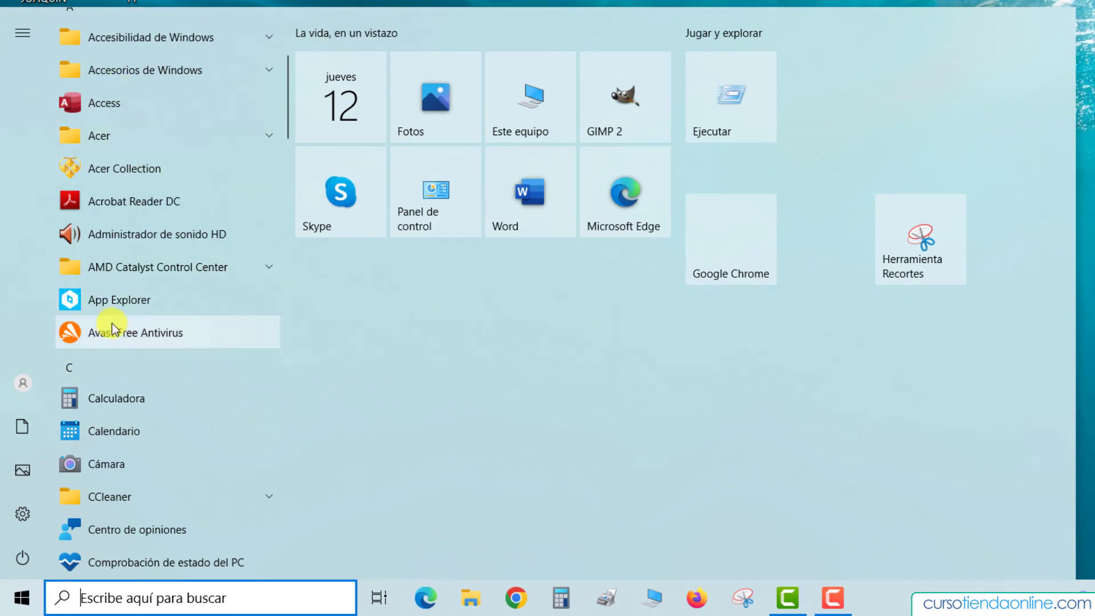
pyautogui.scroll(1, 112, 324)
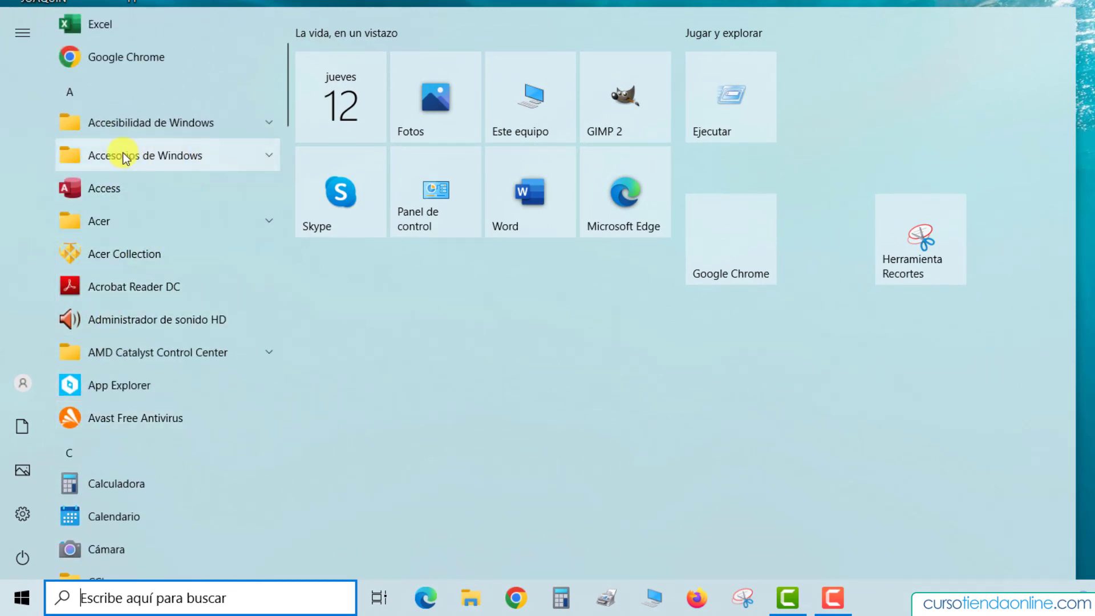
pyautogui.click(269, 153)
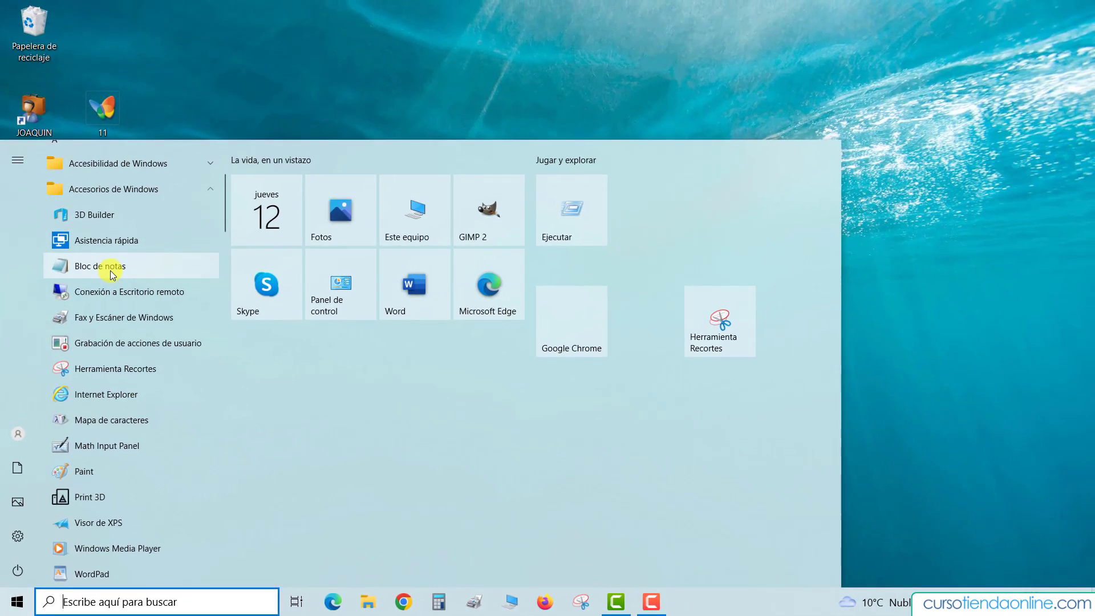
pyautogui.click(112, 275)
pyautogui.moveTo(112, 274); pyautogui.dragTo(265, 84)
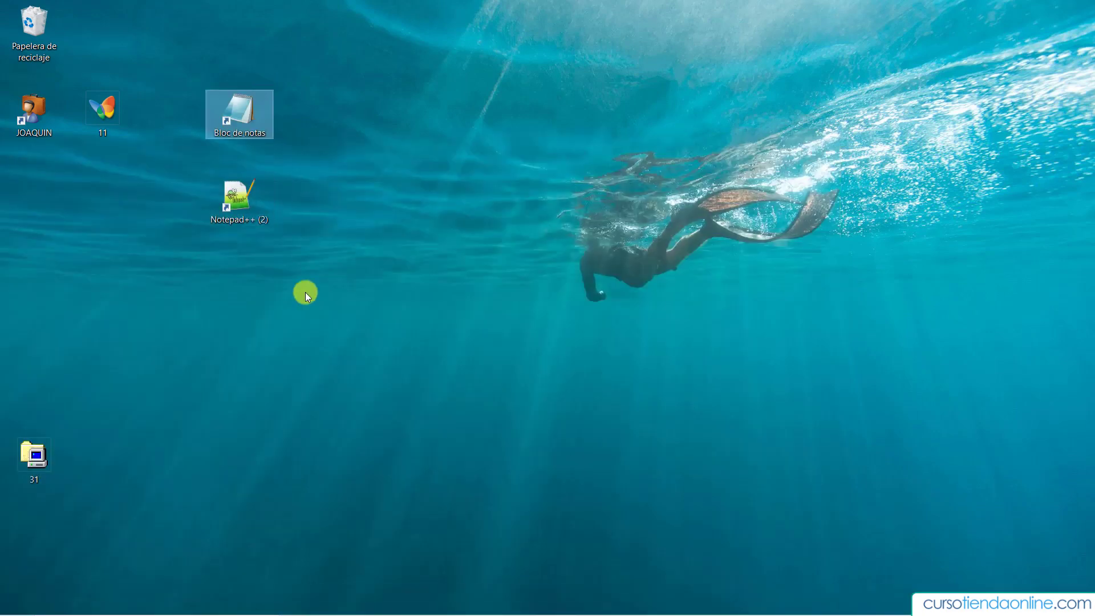
# Test the Bloc de notas desktop shortcut by launching the program from it, and close the program window
pyautogui.click(309, 341)
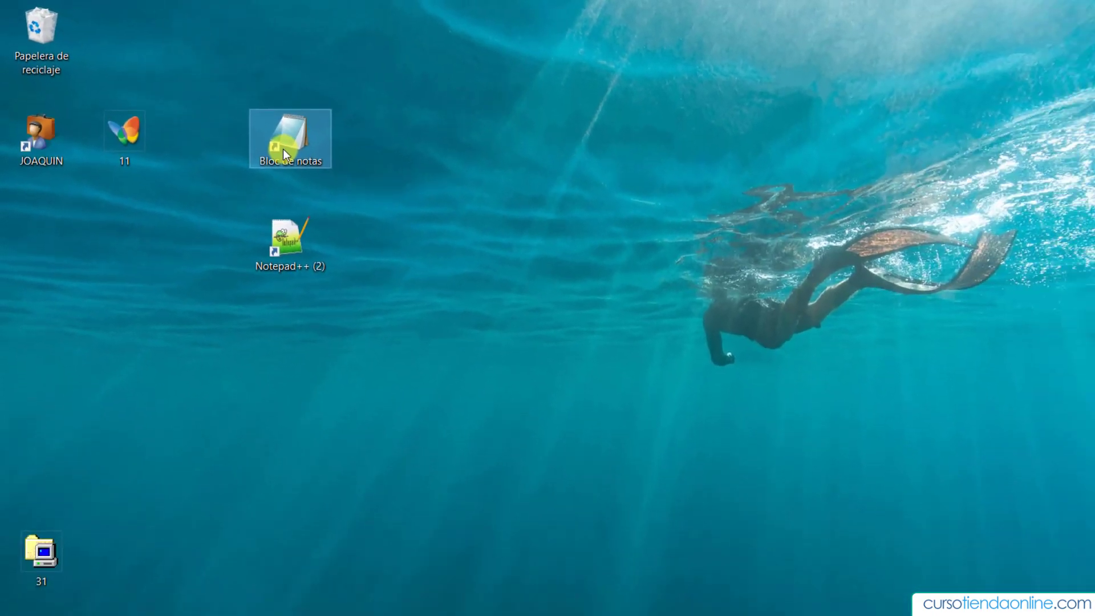
pyautogui.doubleClick(282, 148)
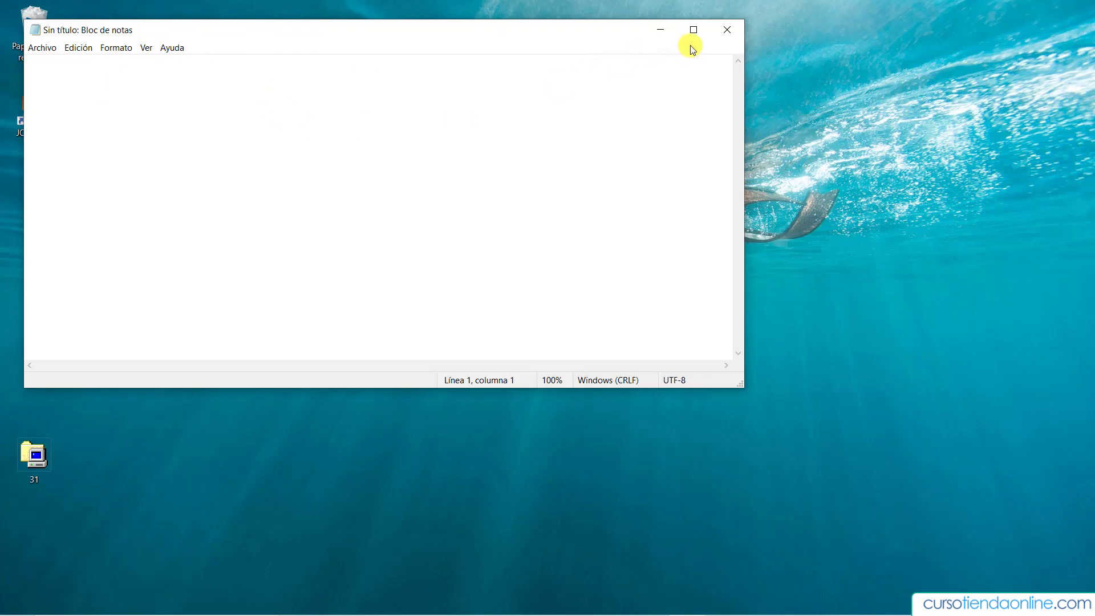
pyautogui.click(727, 28)
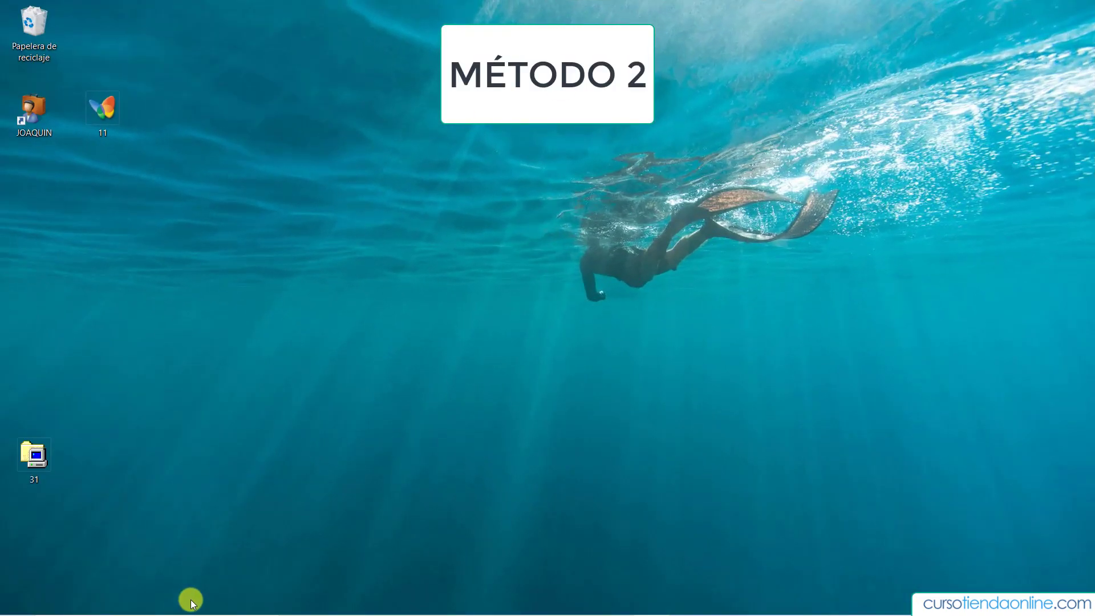
# Search Windows for "notepad++" and open the file location of the Notepad++ application
pyautogui.moveTo(176, 606)
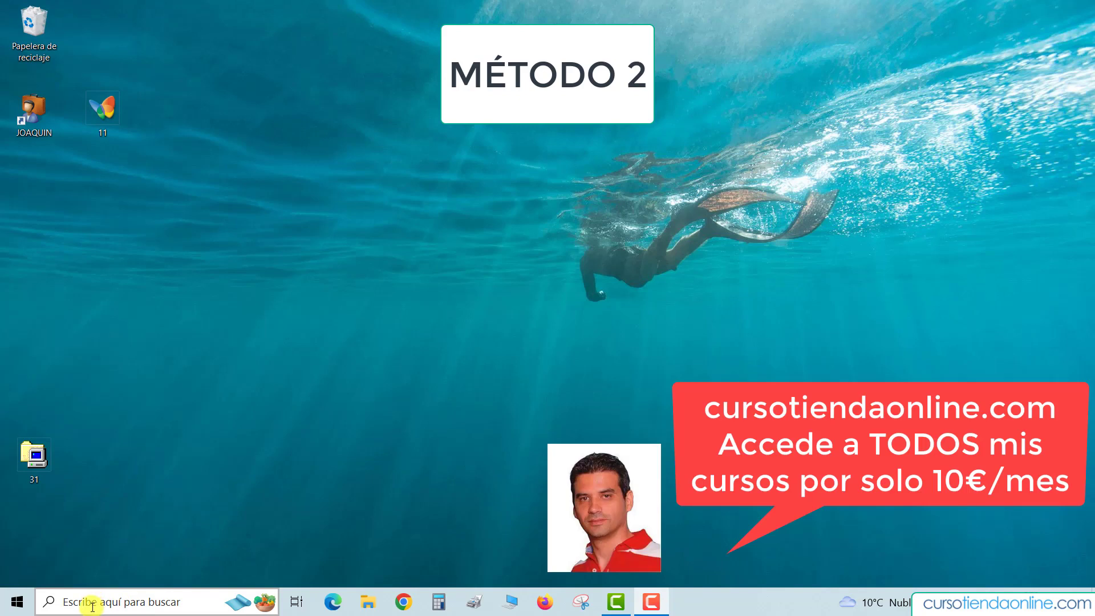
pyautogui.click(94, 603)
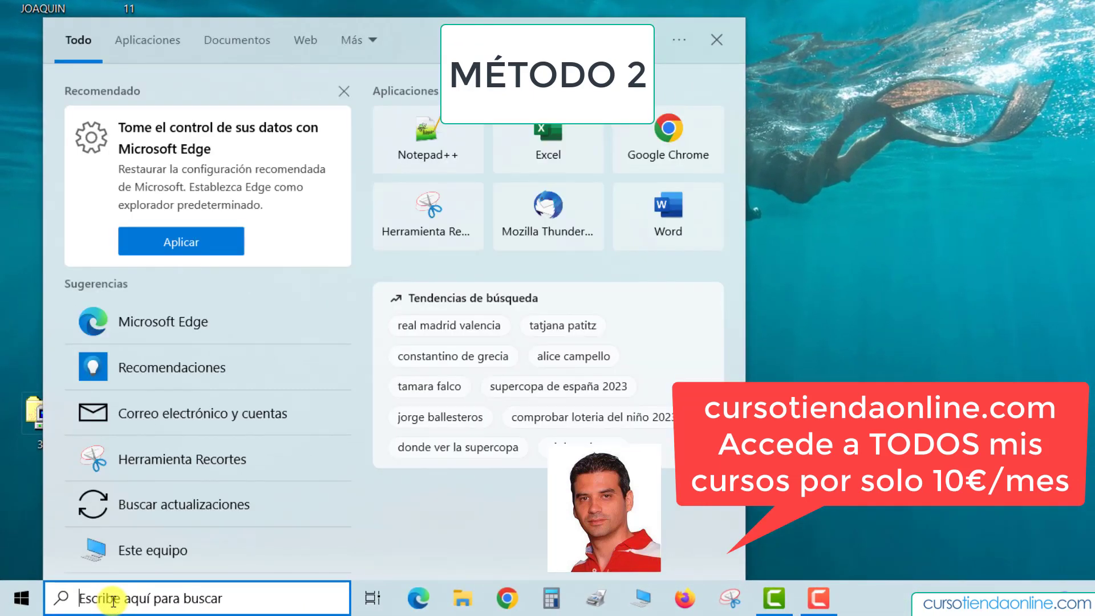
pyautogui.write('notepad')
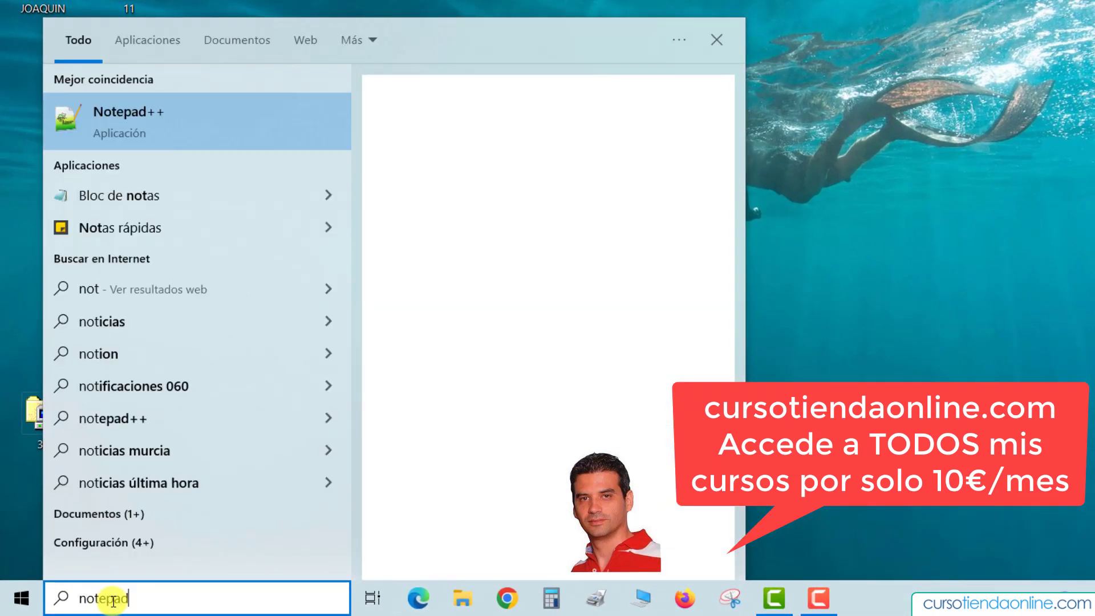
pyautogui.write('++')
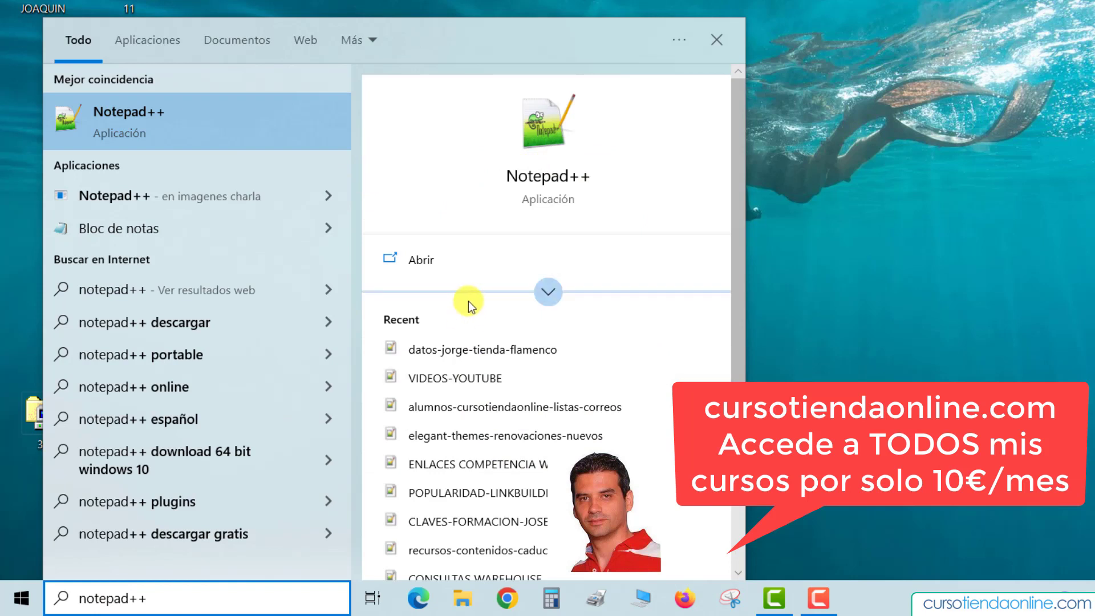
pyautogui.click(552, 290)
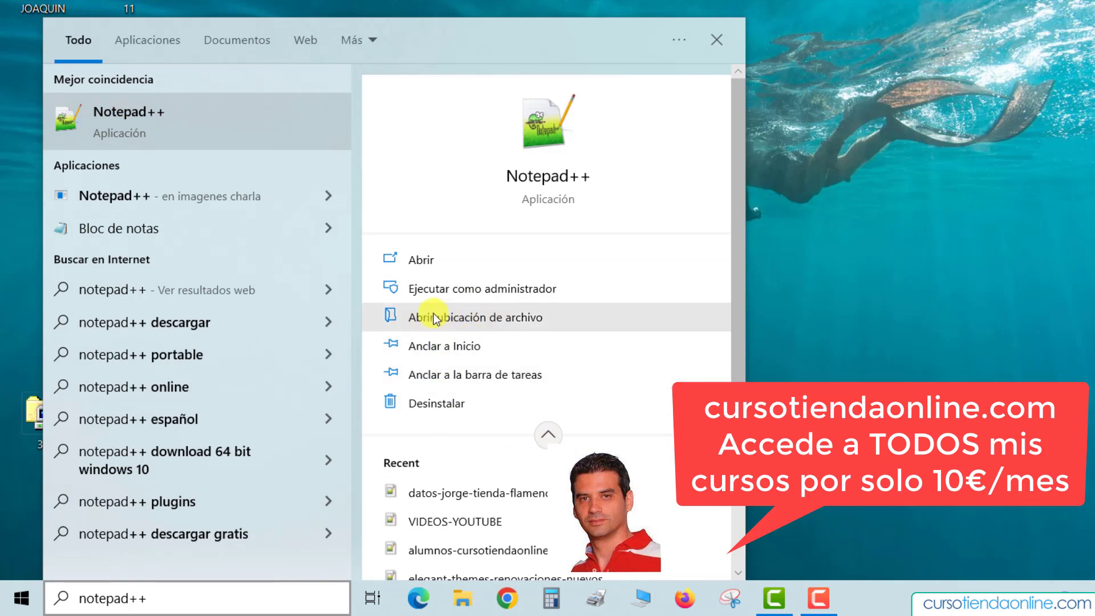
pyautogui.click(474, 321)
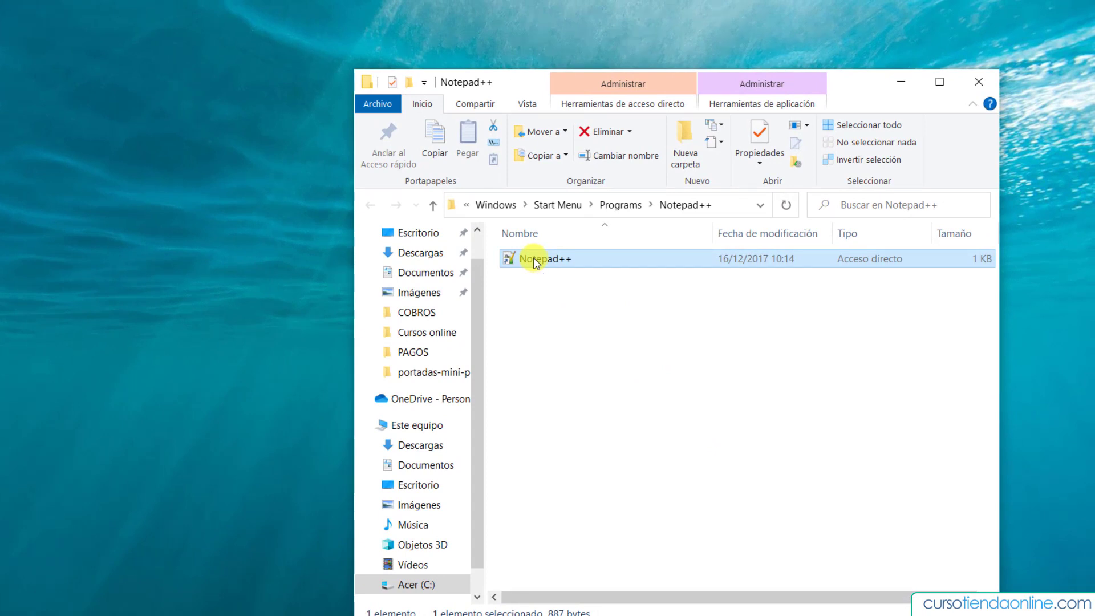
# Copy the Notepad++ shortcut from its Start Menu folder to the desktop, in the row of icon 11, and close the folder window
pyautogui.moveTo(536, 262); pyautogui.dragTo(193, 204)
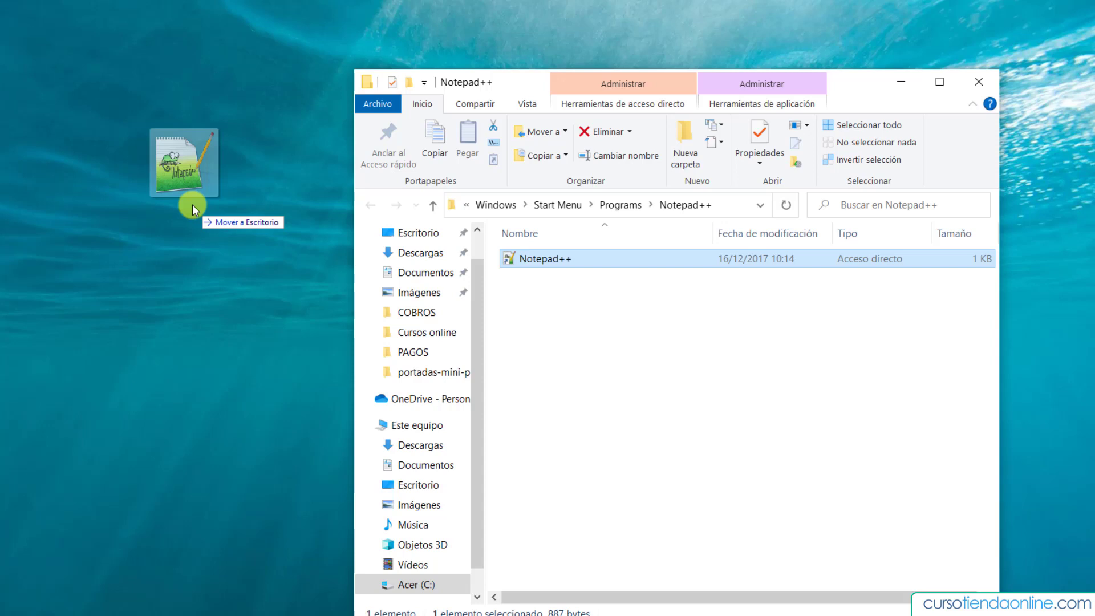
pyautogui.moveTo(193, 204); pyautogui.dragTo(550, 361)
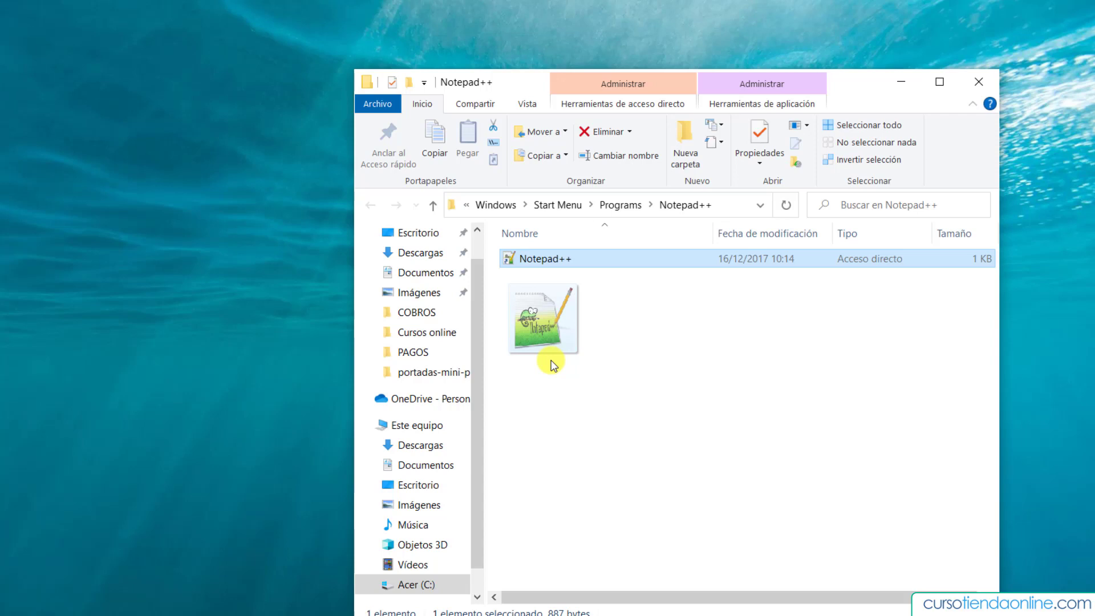
pyautogui.moveTo(551, 365); pyautogui.dragTo(165, 184)
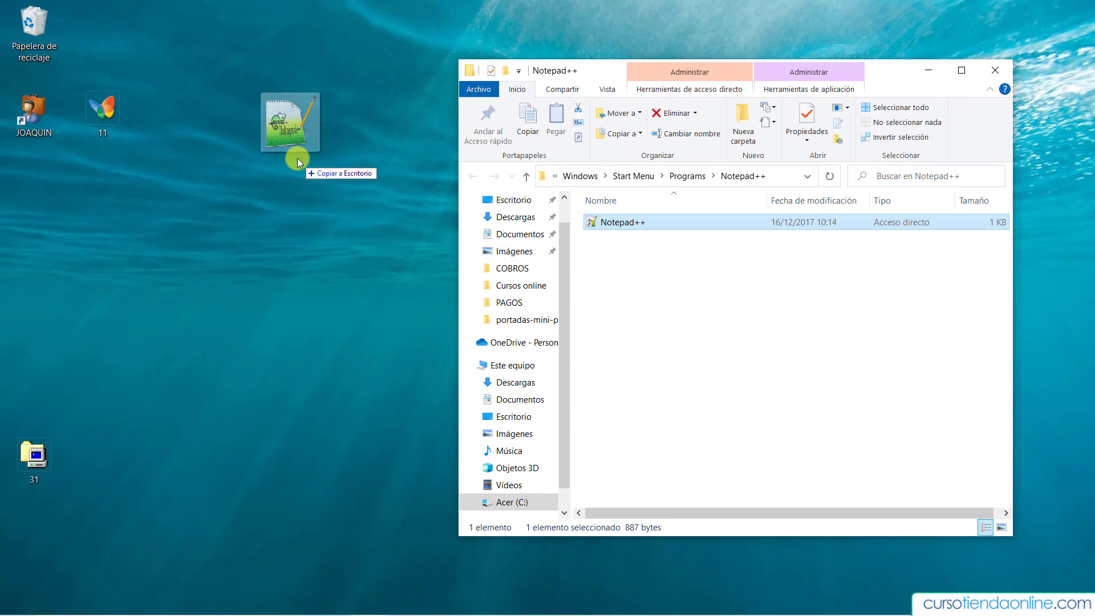
pyautogui.moveTo(297, 159); pyautogui.dragTo(278, 165)
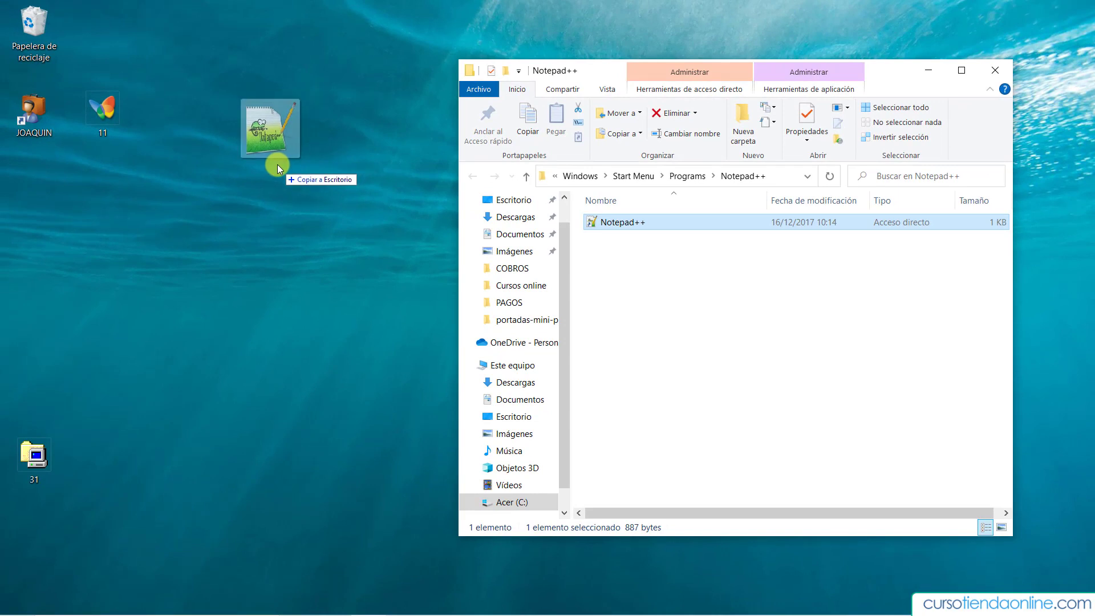
pyautogui.moveTo(277, 165); pyautogui.dragTo(262, 115)
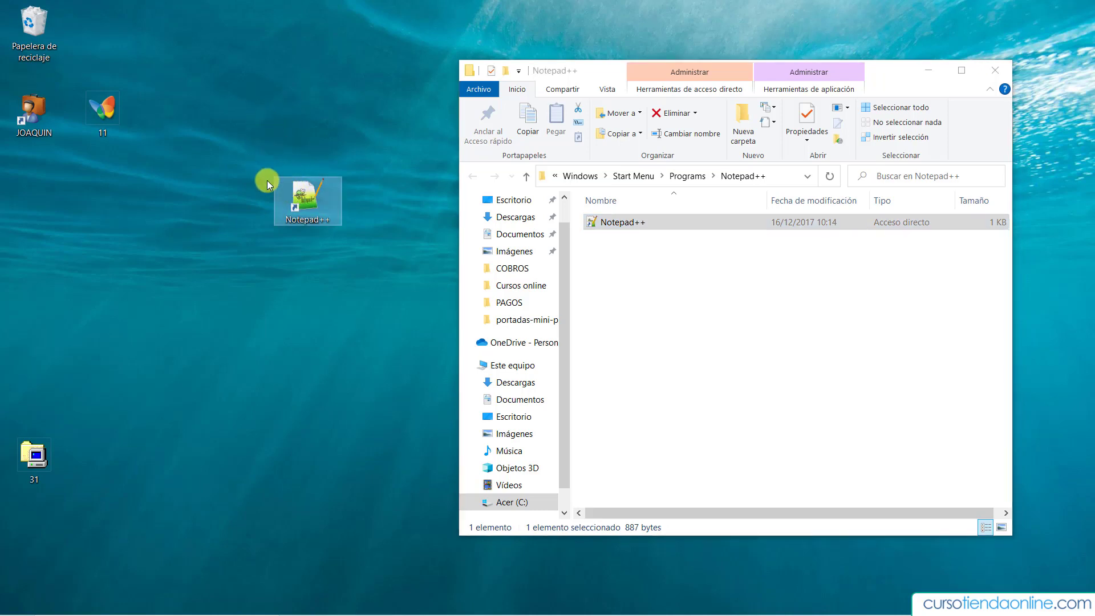
pyautogui.click(265, 245)
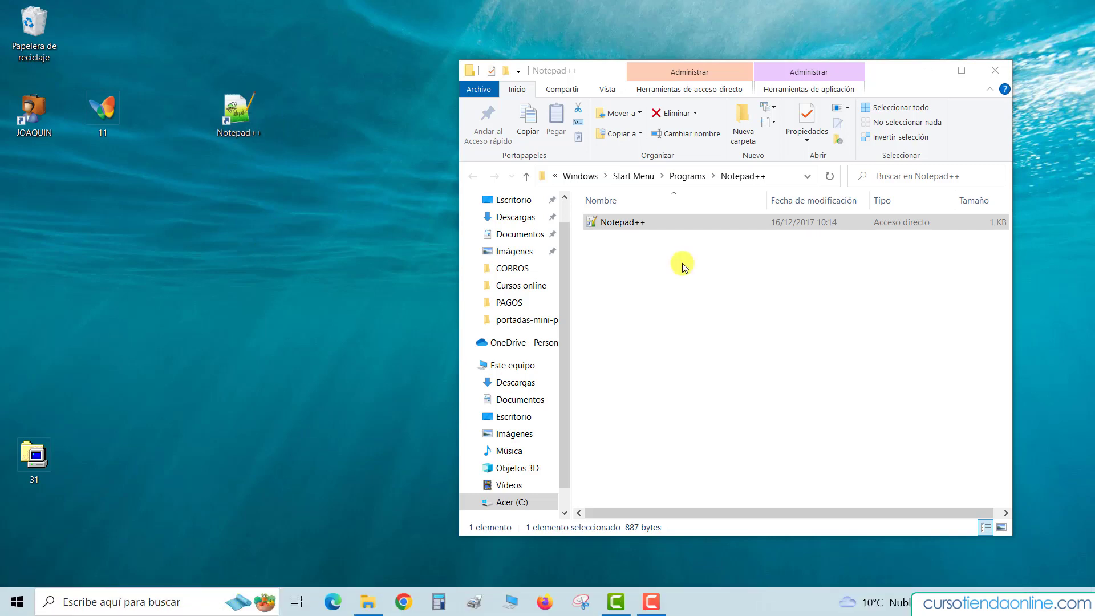
pyautogui.click(996, 70)
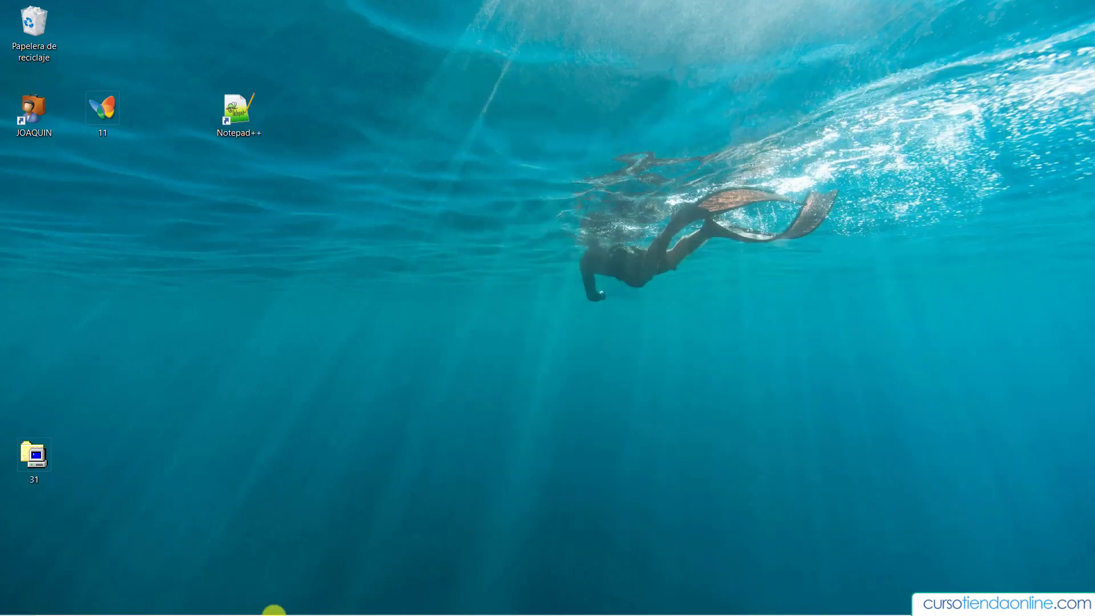
# Search Windows for "bloc de notas" and open the file location of the Bloc de notas application
pyautogui.click(158, 601)
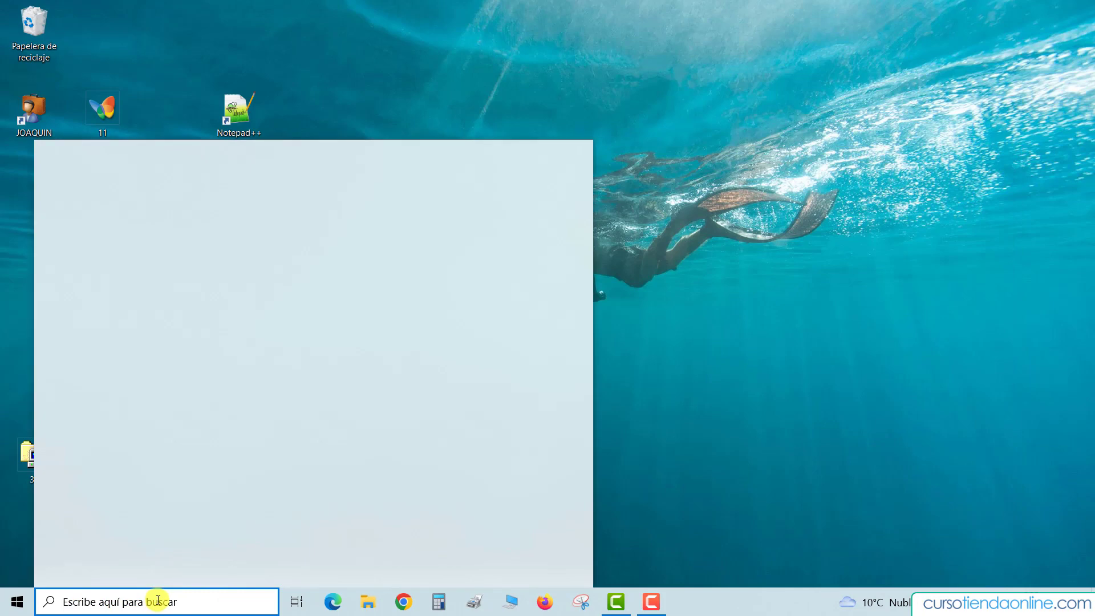
pyautogui.write('bloc dxe')
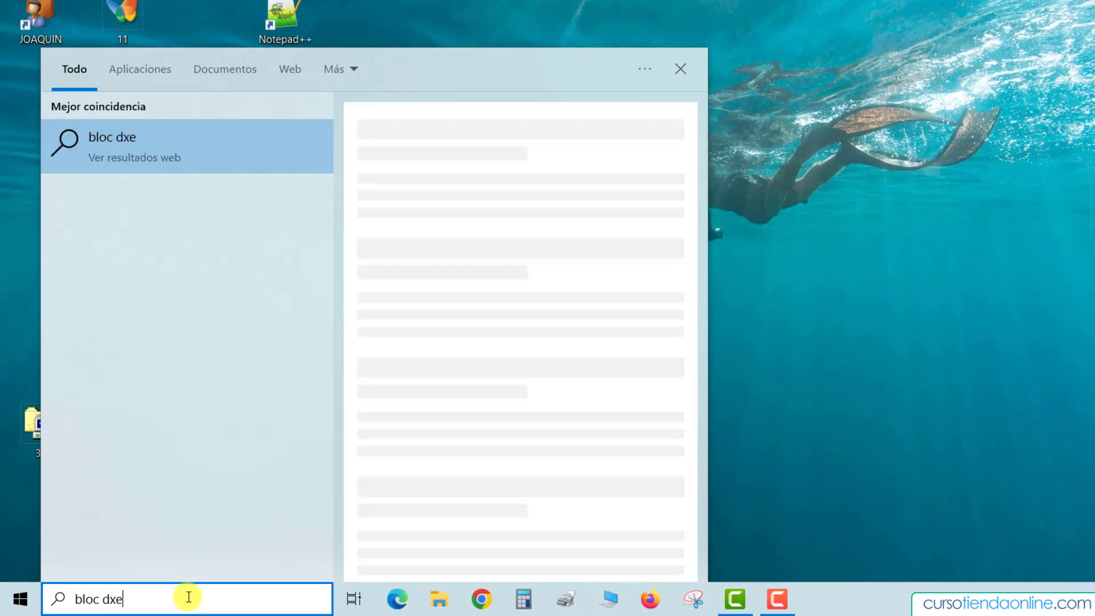
pyautogui.press('BackSpace')
pyautogui.press('BackSpace')
pyautogui.write('e n')
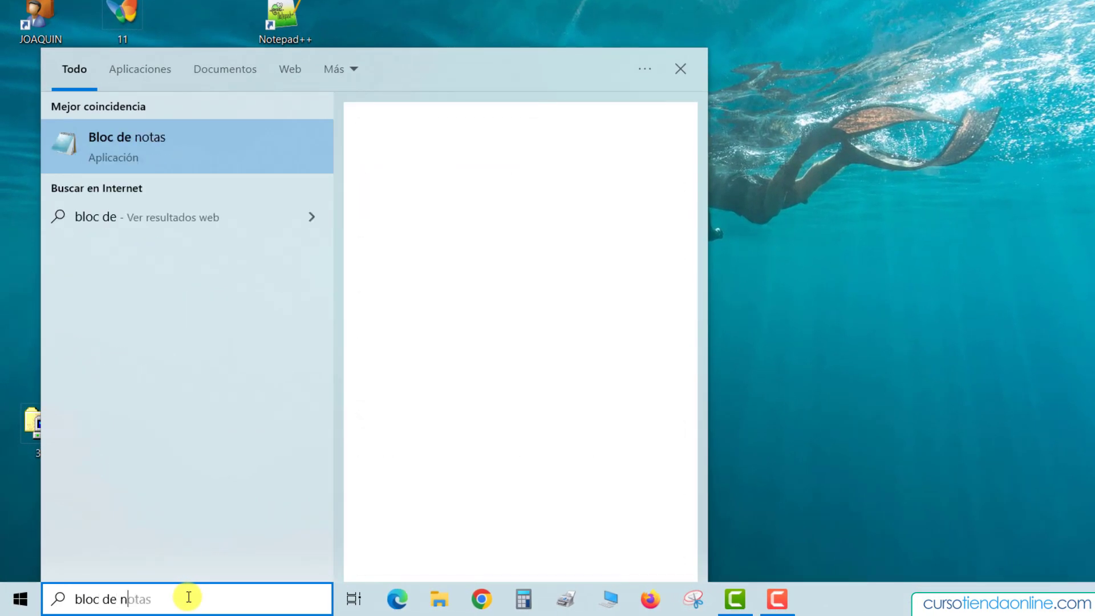
pyautogui.write('otas')
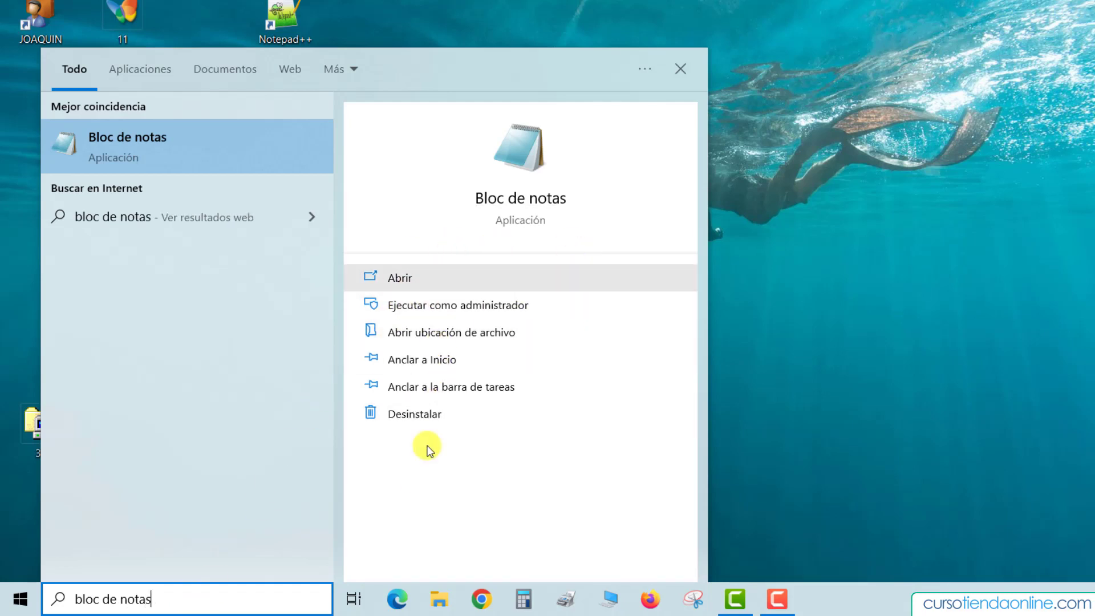
pyautogui.click(435, 340)
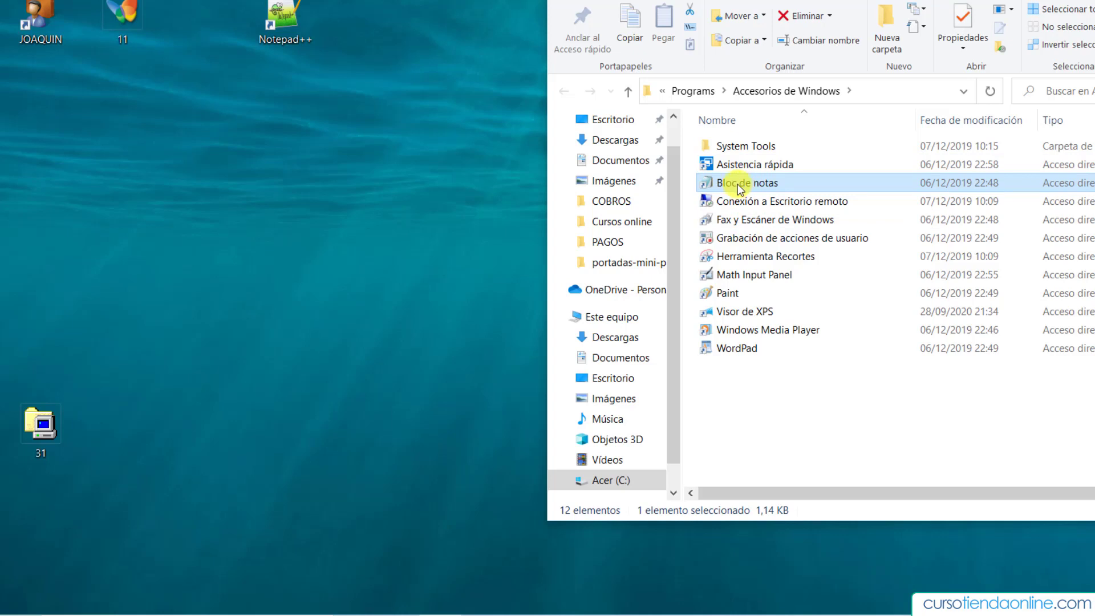
# Copy the Bloc de notas shortcut from the Accesorios de Windows folder to the desktop, beside the Notepad++ shortcut
pyautogui.moveTo(737, 184); pyautogui.dragTo(411, 135)
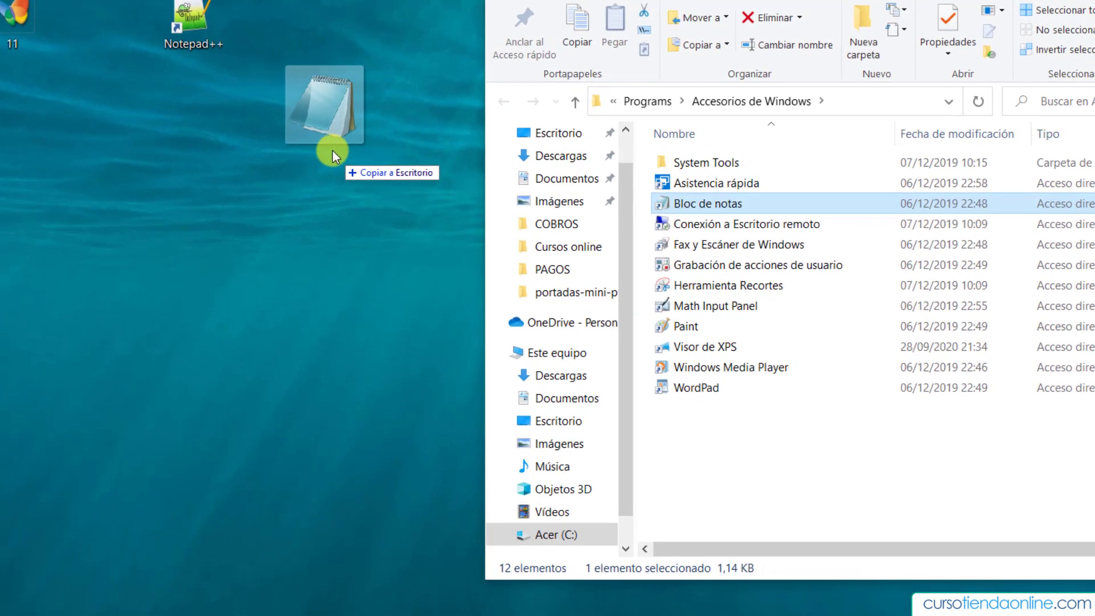
pyautogui.moveTo(333, 150); pyautogui.dragTo(313, 83)
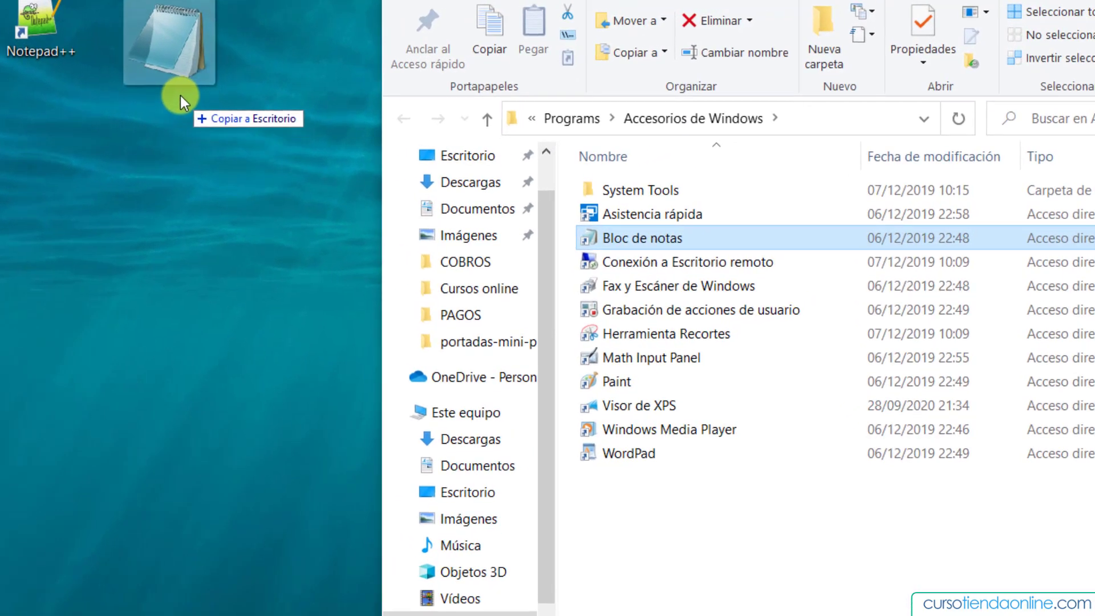
pyautogui.press('shift')
pyautogui.moveTo(181, 95); pyautogui.dragTo(181, 95)
pyautogui.moveTo(392, 73); pyautogui.dragTo(392, 73)
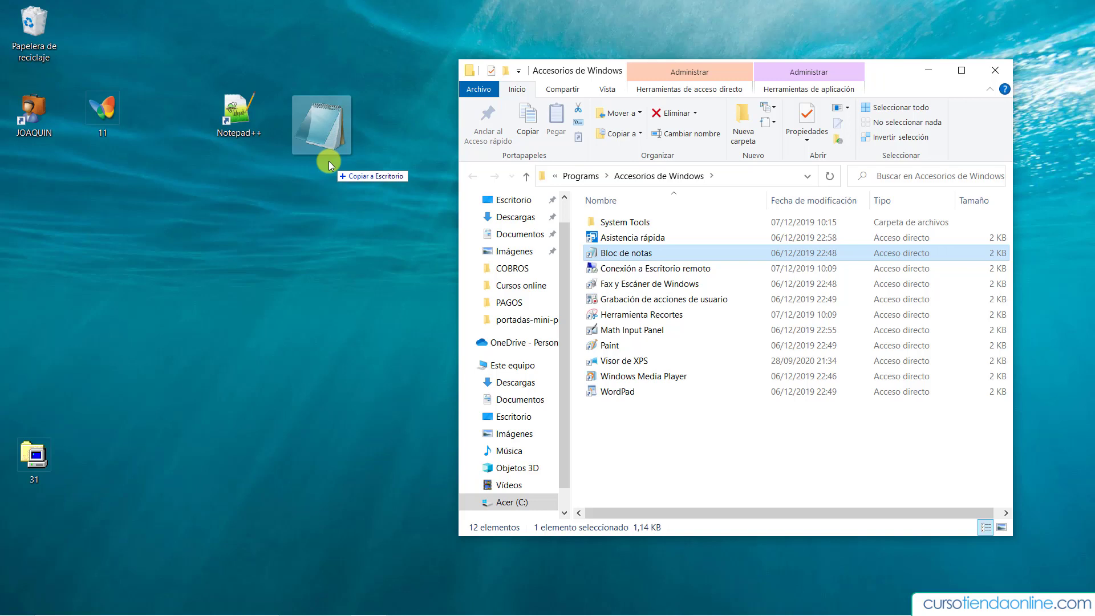
pyautogui.moveTo(329, 161); pyautogui.dragTo(332, 154)
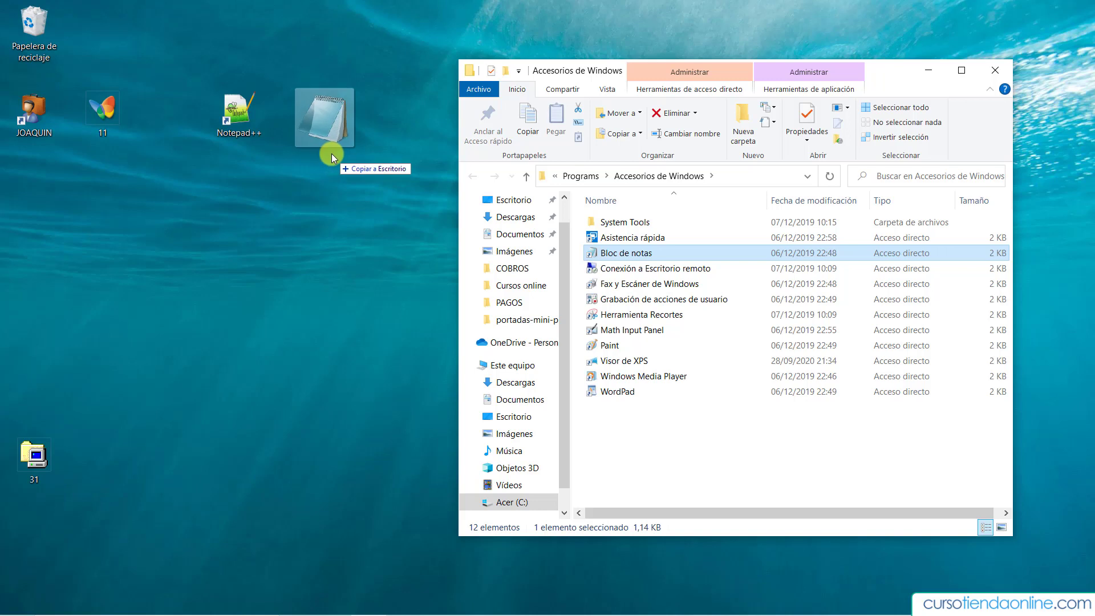
pyautogui.moveTo(331, 153); pyautogui.dragTo(331, 153)
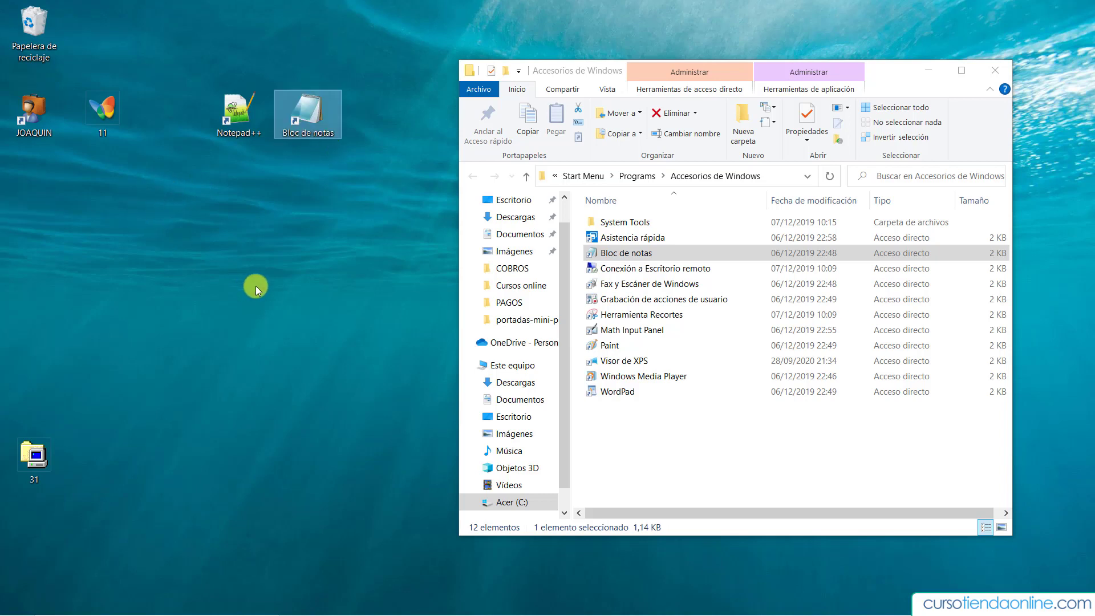
pyautogui.click(282, 245)
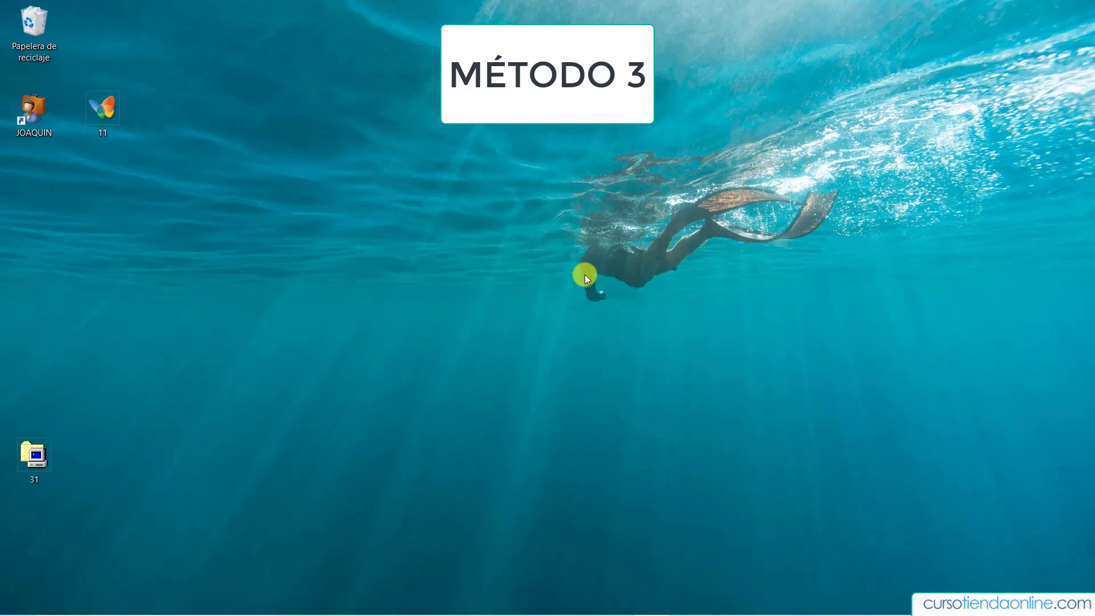
# Start a new shortcut on an empty area of the desktop and browse for its target
pyautogui.rightClick(431, 249)
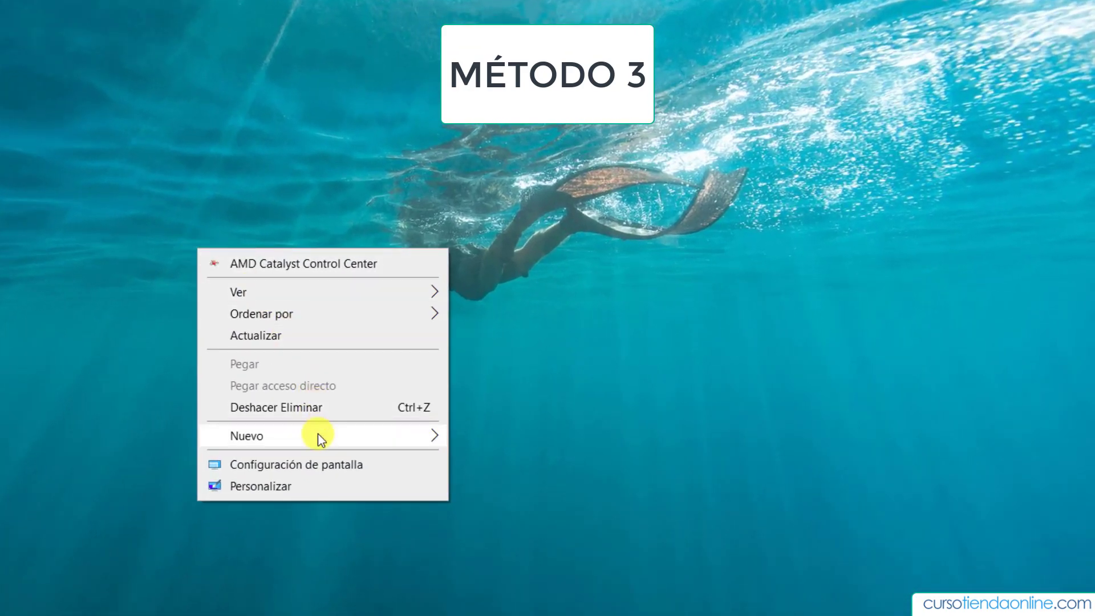
pyautogui.moveTo(380, 442)
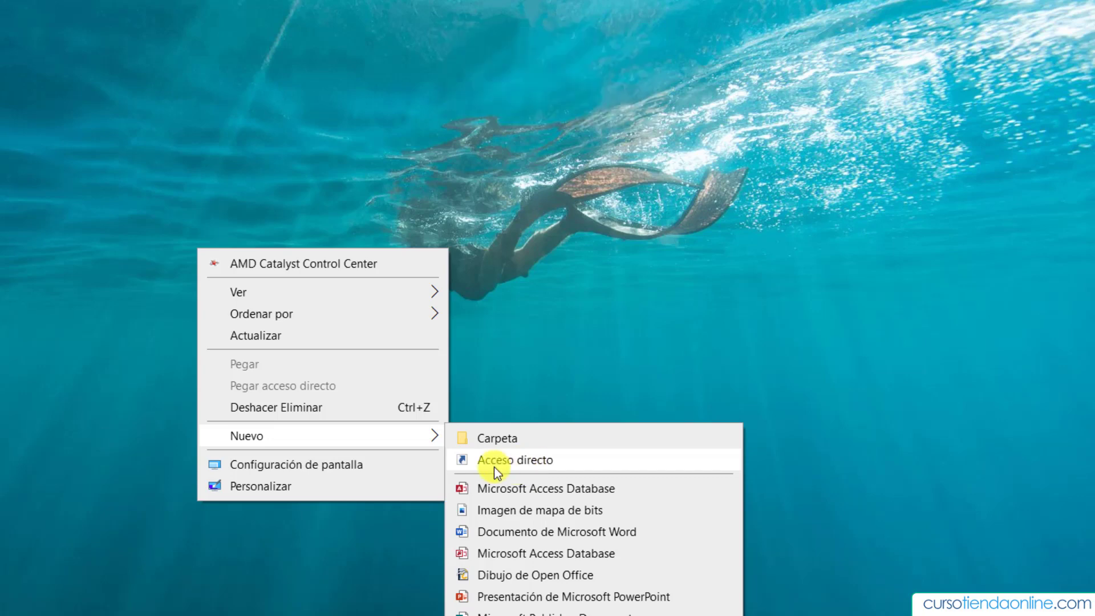
pyautogui.click(517, 466)
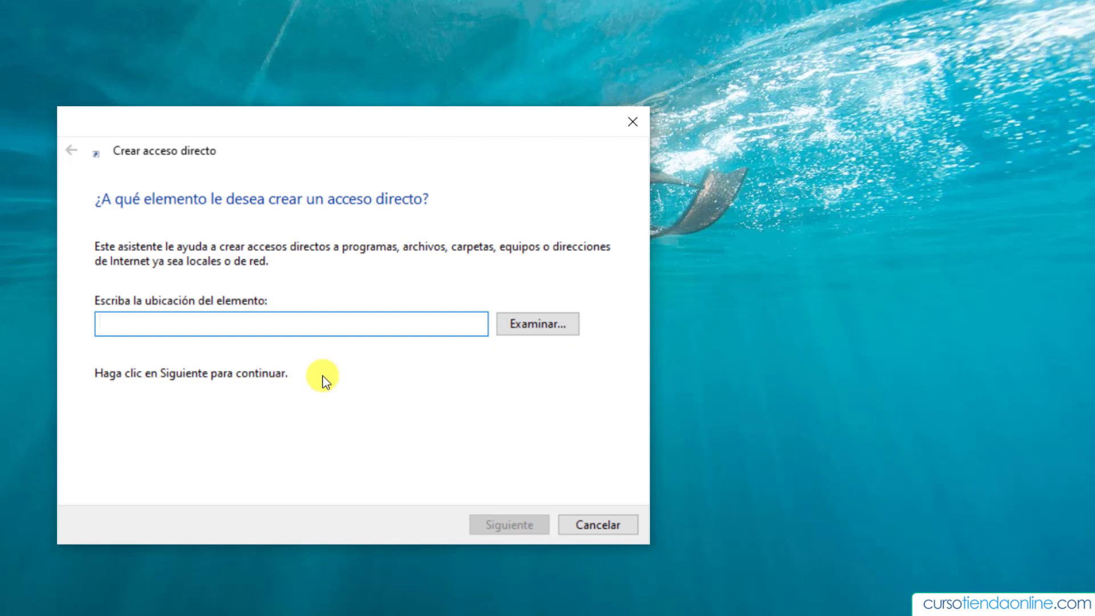
pyautogui.click(534, 325)
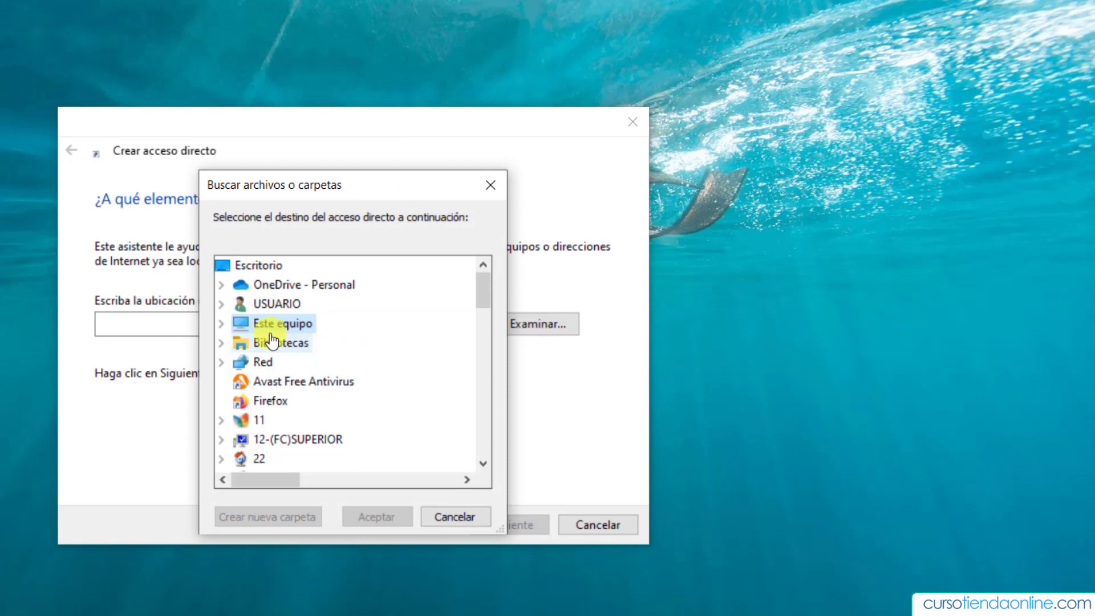
# Expand Este equipo, the Acer (C:) drive and its Archivos de programa folder in the target tree
pyautogui.scroll(-5, 272, 388)
pyautogui.scroll(-12, 274, 400)
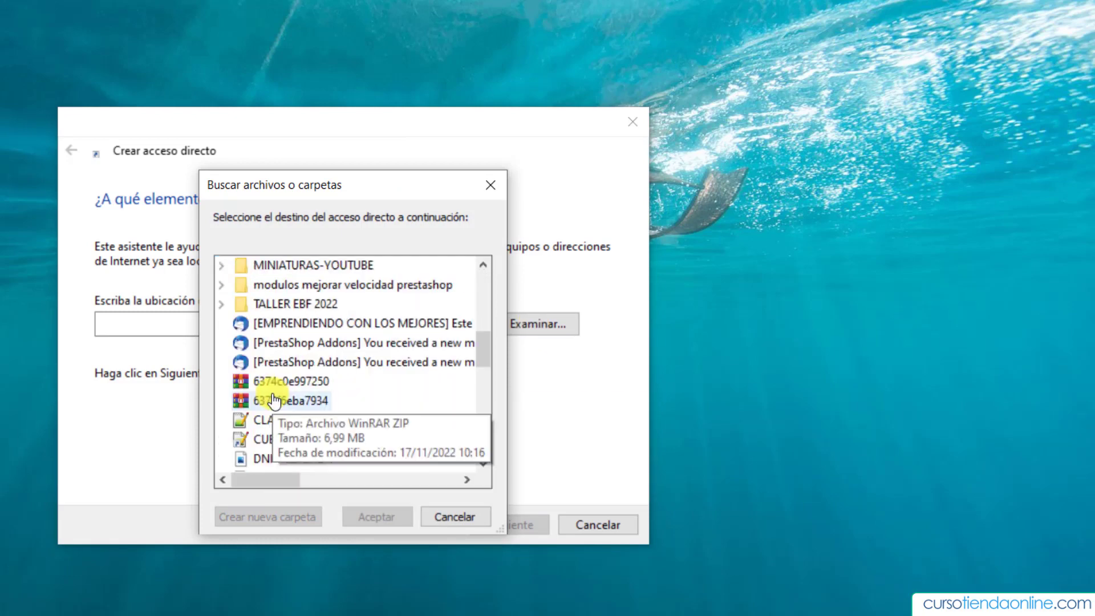
pyautogui.scroll(6, 291, 422)
pyautogui.scroll(10, 293, 423)
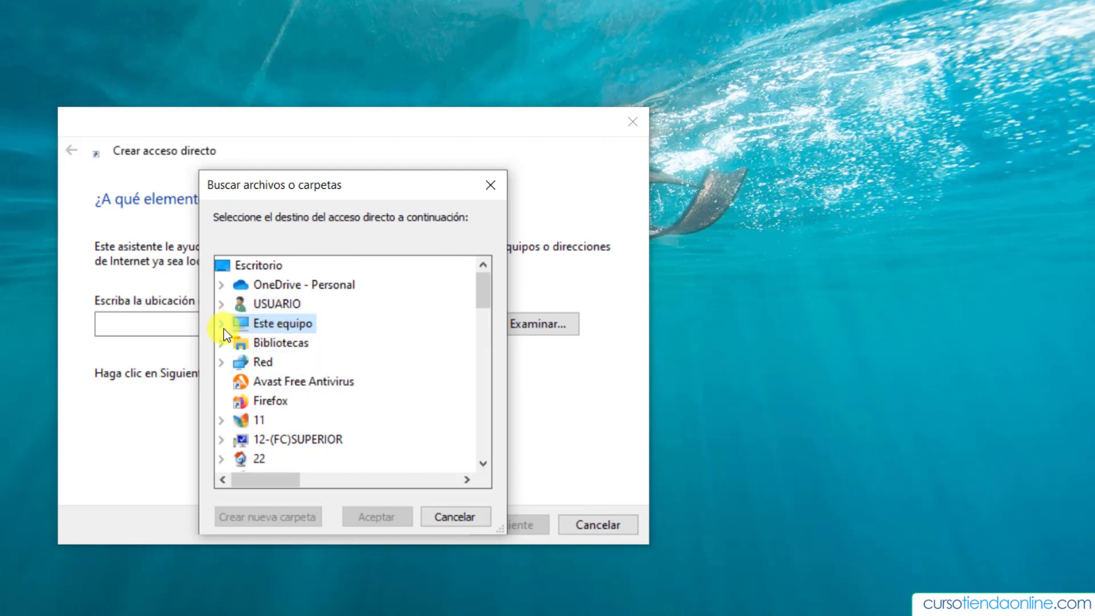
pyautogui.click(223, 327)
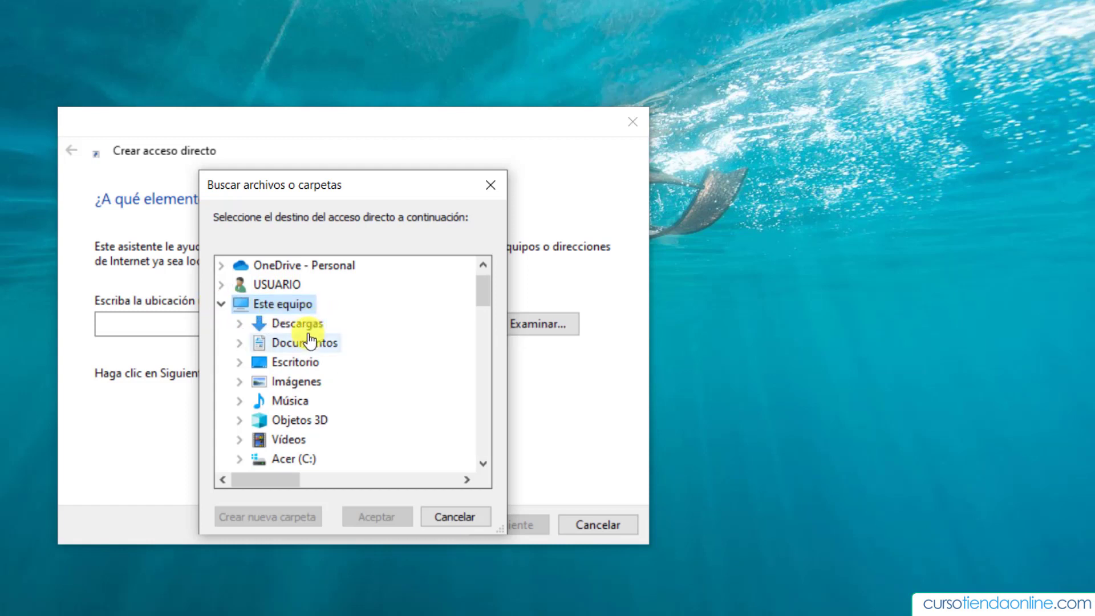
pyautogui.scroll(-1, 296, 362)
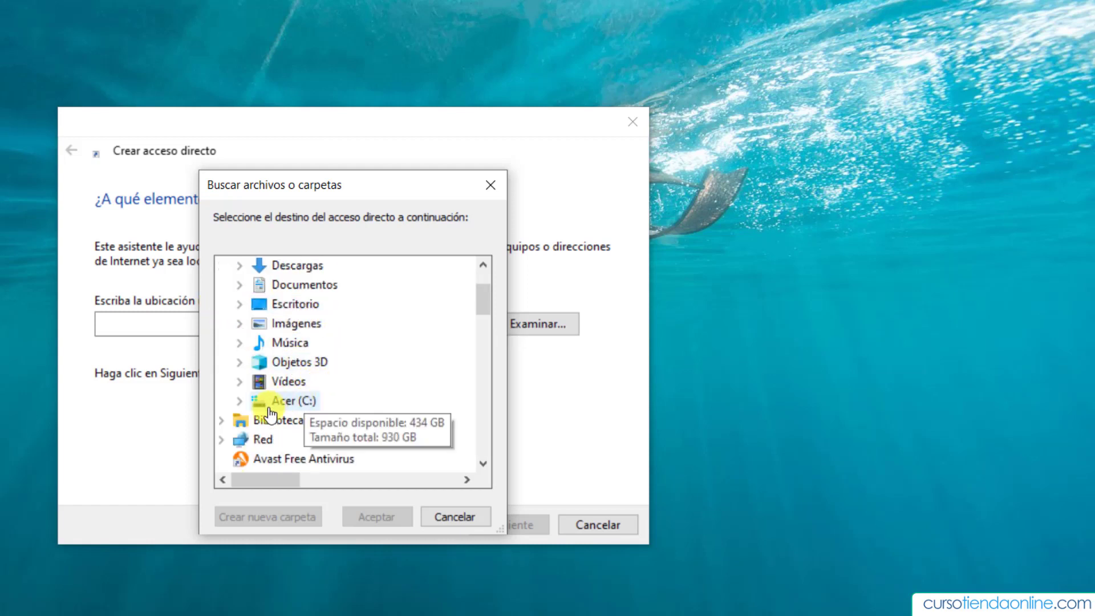
pyautogui.click(239, 401)
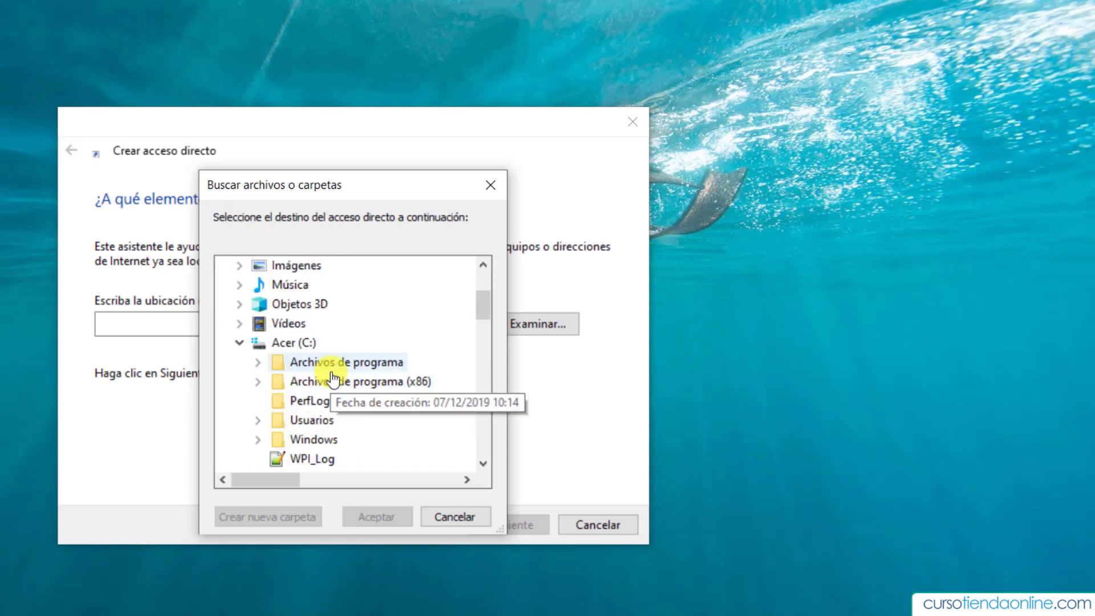
pyautogui.scroll(-1, 365, 365)
pyautogui.scroll(1, 342, 363)
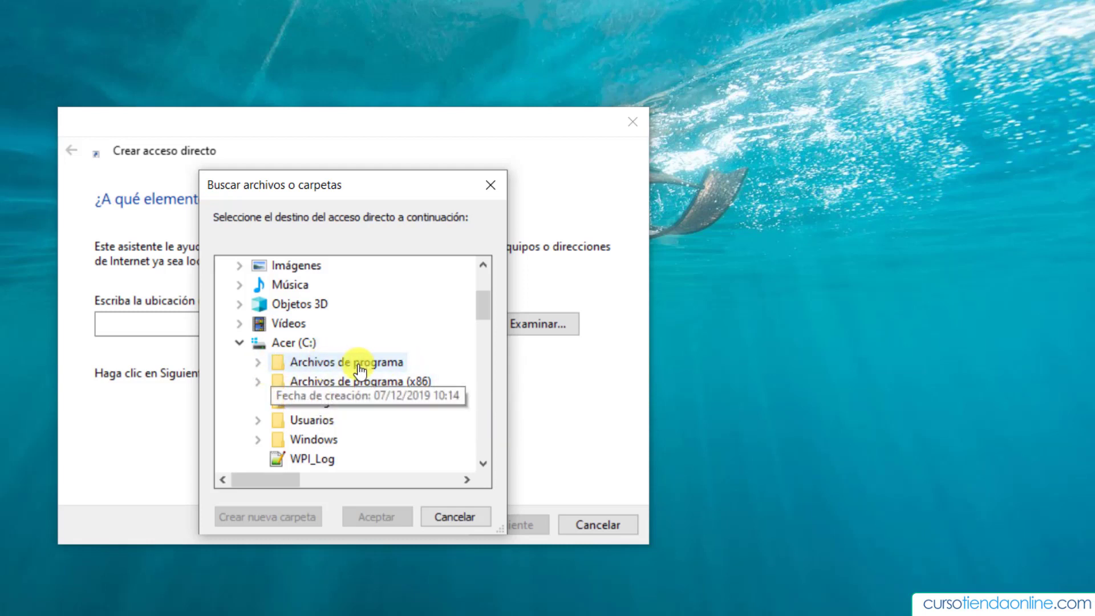
pyautogui.click(260, 365)
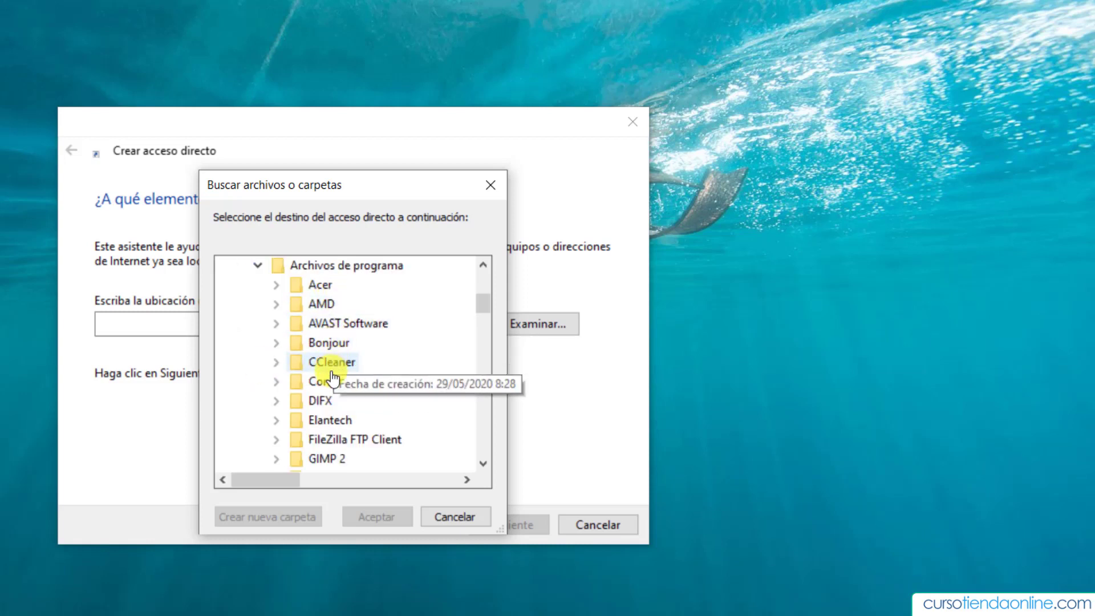
# Set the notepad++ application inside the Notepad++ program folder as the shortcut's target
pyautogui.scroll(-1, 337, 365)
pyautogui.scroll(-1, 347, 363)
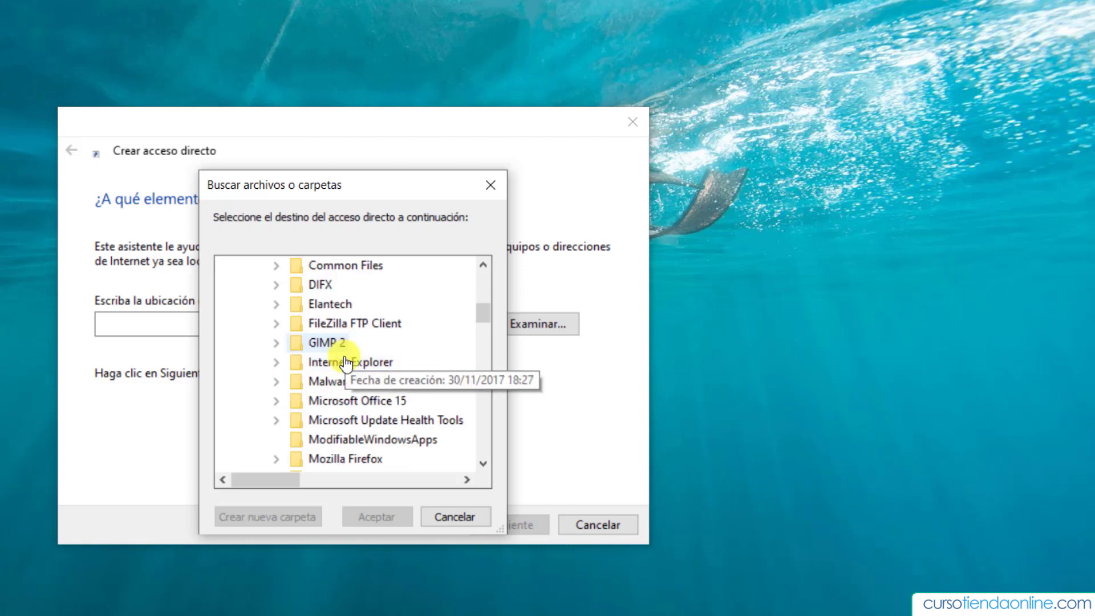
pyautogui.scroll(-2, 350, 378)
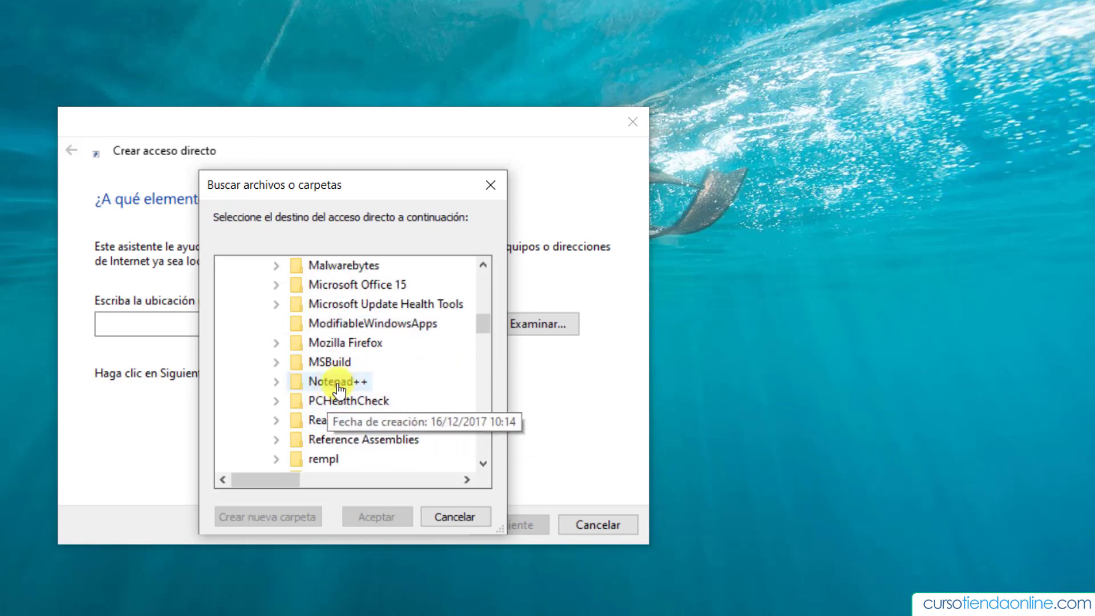
pyautogui.click(277, 382)
pyautogui.scroll(-1, 406, 373)
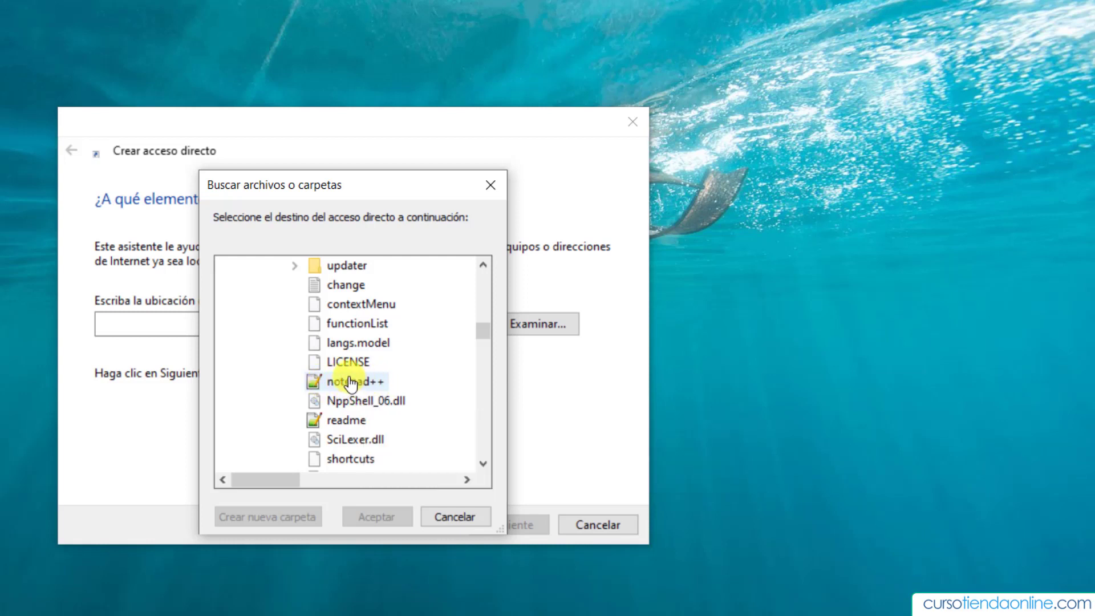
pyautogui.scroll(-1, 366, 410)
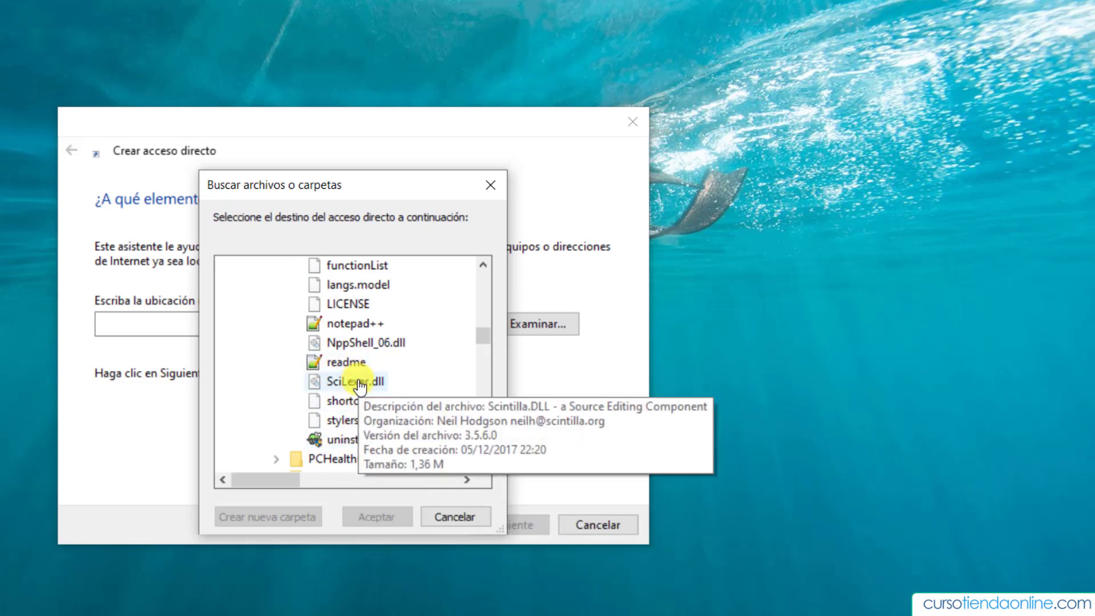
pyautogui.scroll(2, 361, 394)
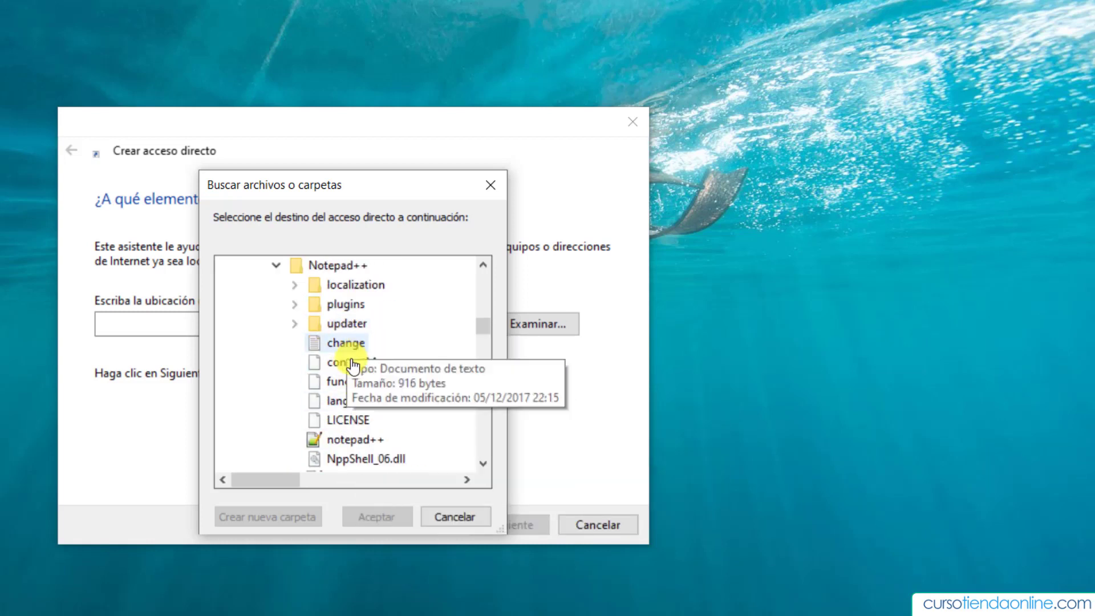
pyautogui.scroll(-1, 341, 412)
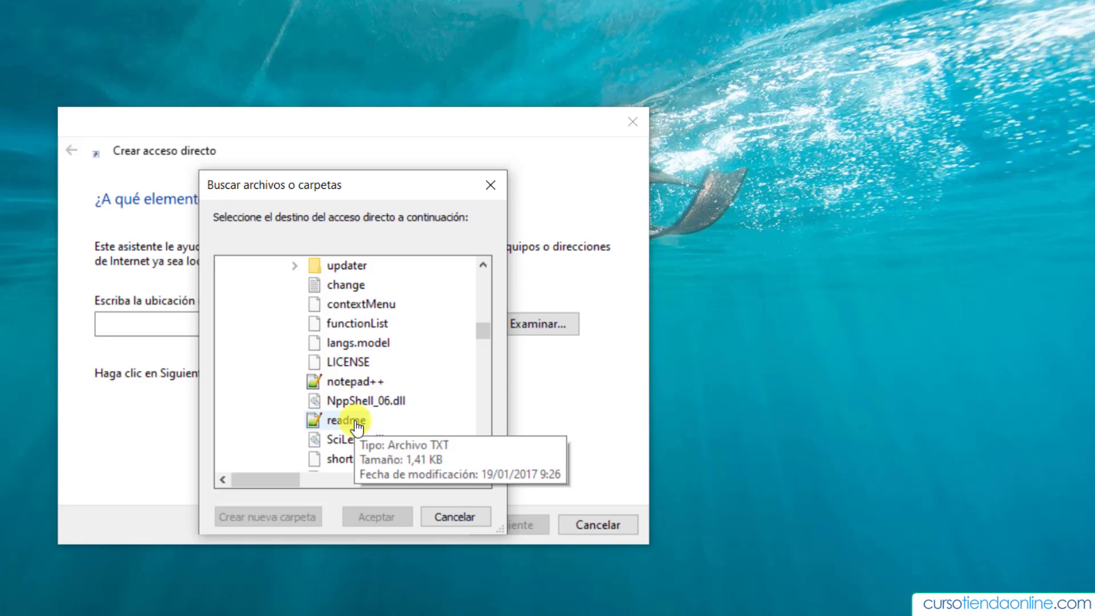
pyautogui.click(354, 389)
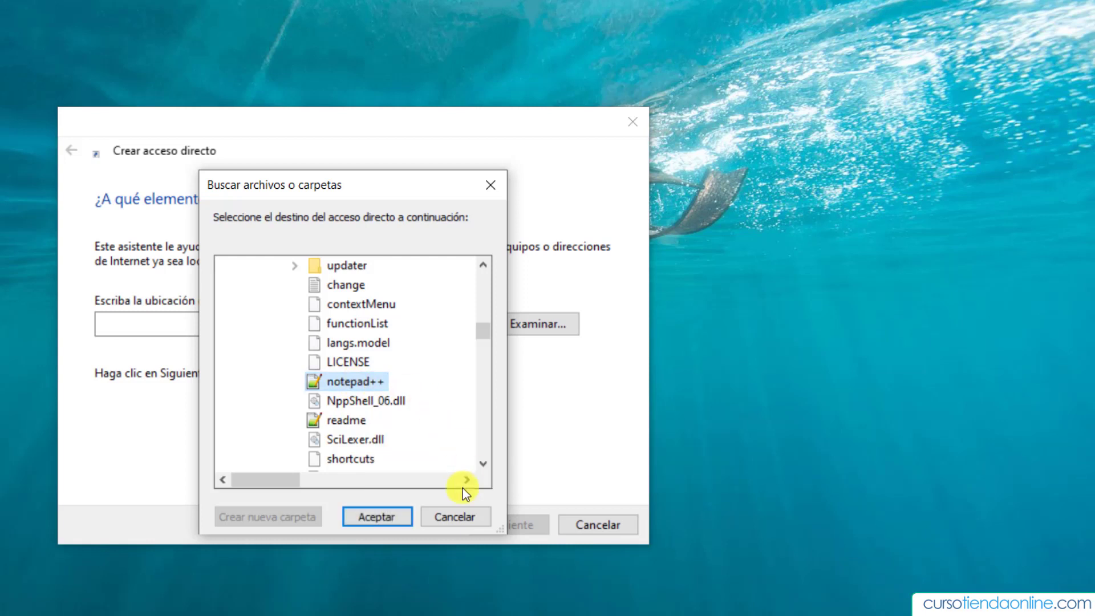
pyautogui.click(377, 517)
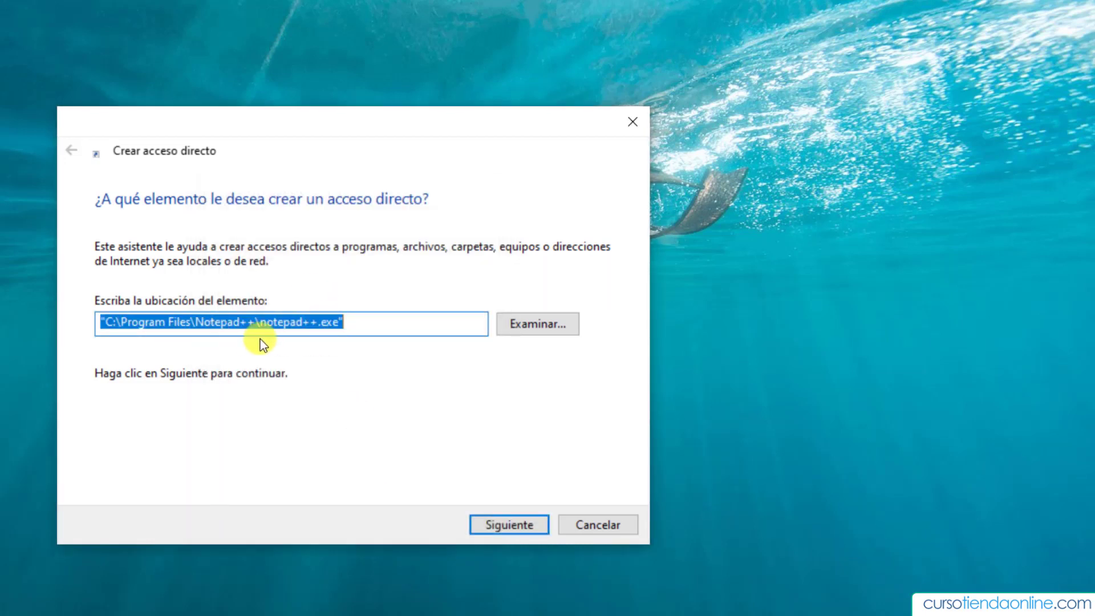
# Keep notepad++ as the shortcut's name, finish creating it on the desktop, and deselect it
pyautogui.click(503, 525)
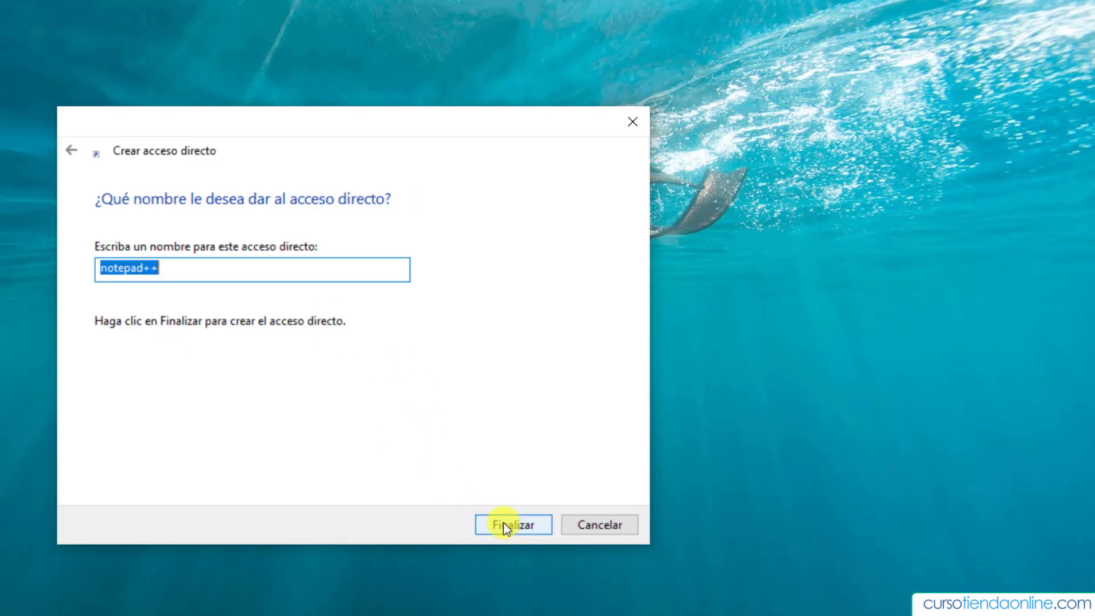
pyautogui.click(164, 269)
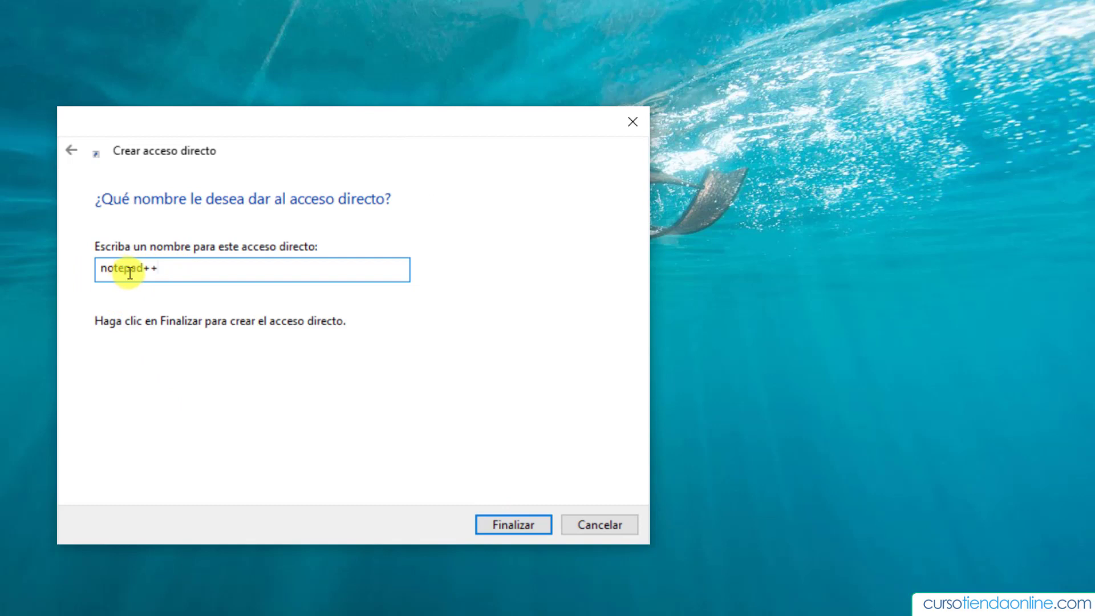
pyautogui.click(518, 529)
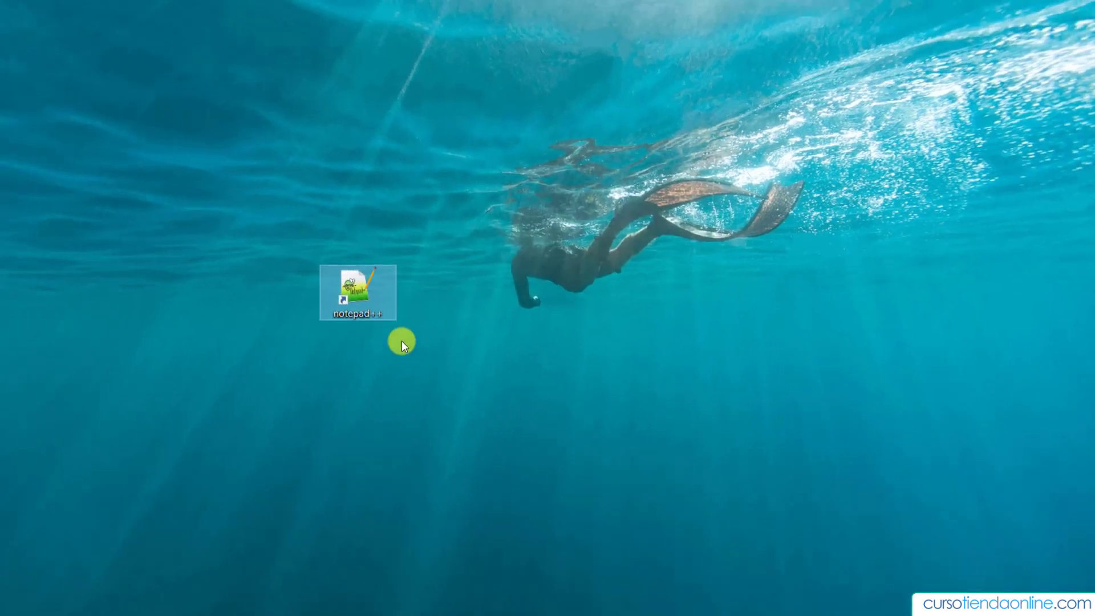
pyautogui.click(389, 404)
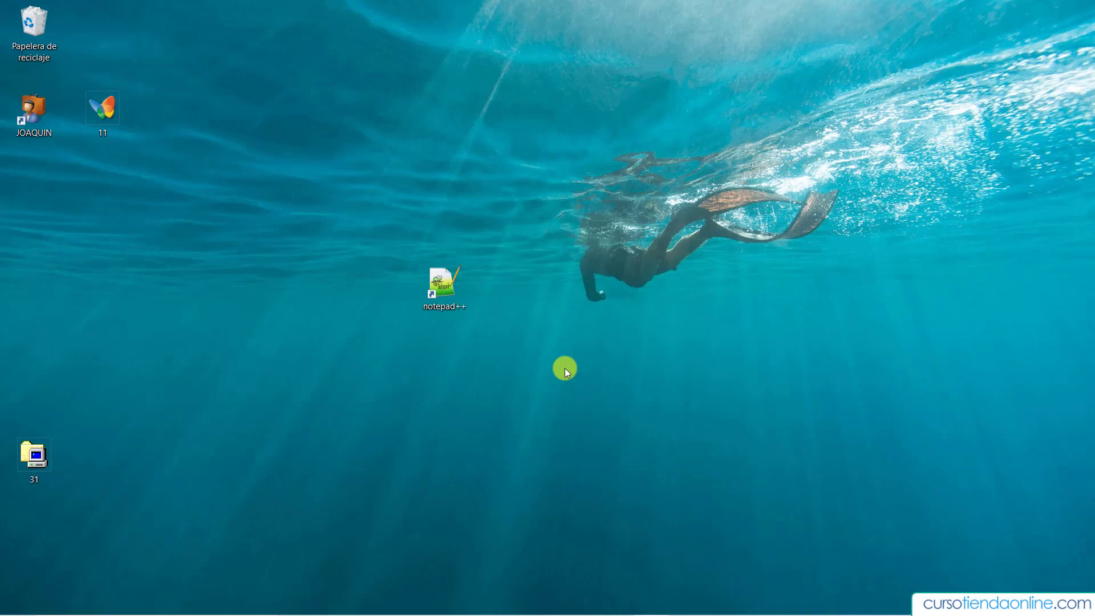
# Start a new desktop shortcut, browse for its target, and expand Este equipo and the Acer (C:) drive
pyautogui.rightClick(528, 315)
pyautogui.moveTo(600, 454)
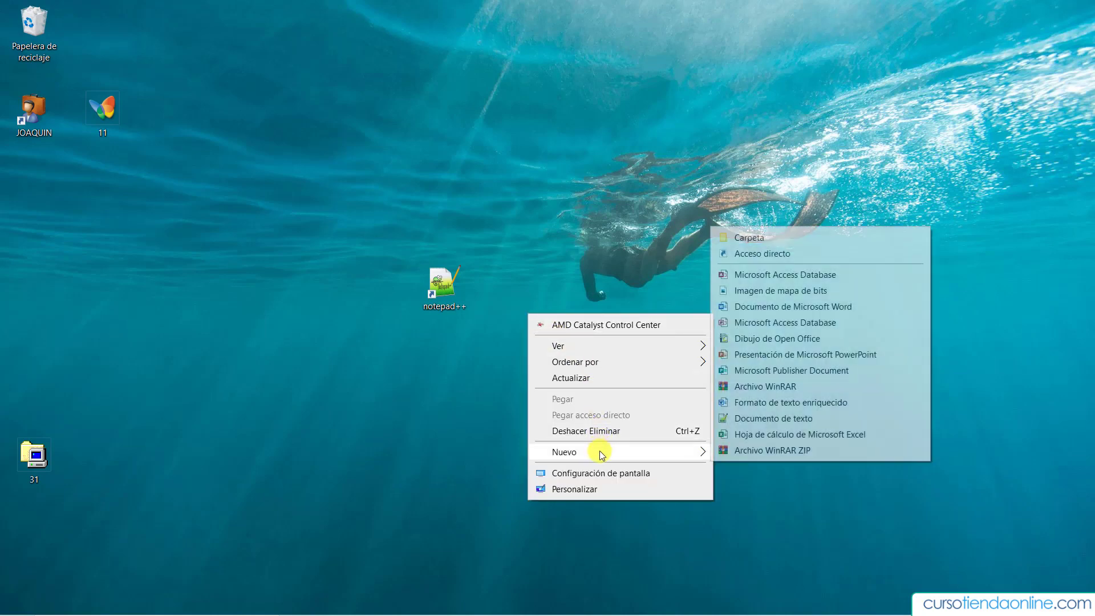
pyautogui.click(769, 255)
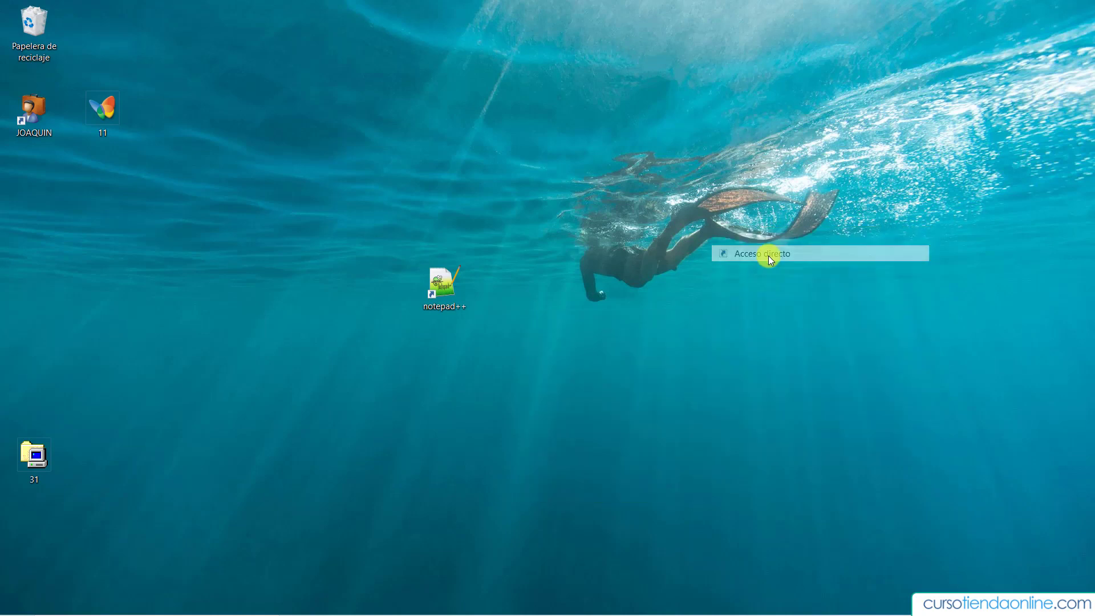
pyautogui.click(694, 306)
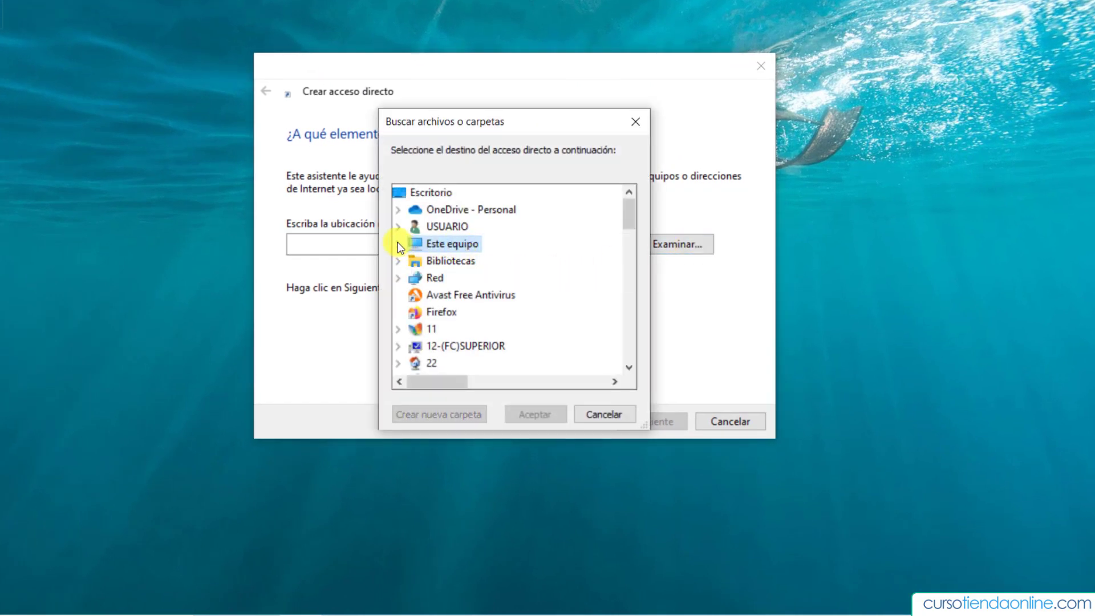
pyautogui.click(398, 243)
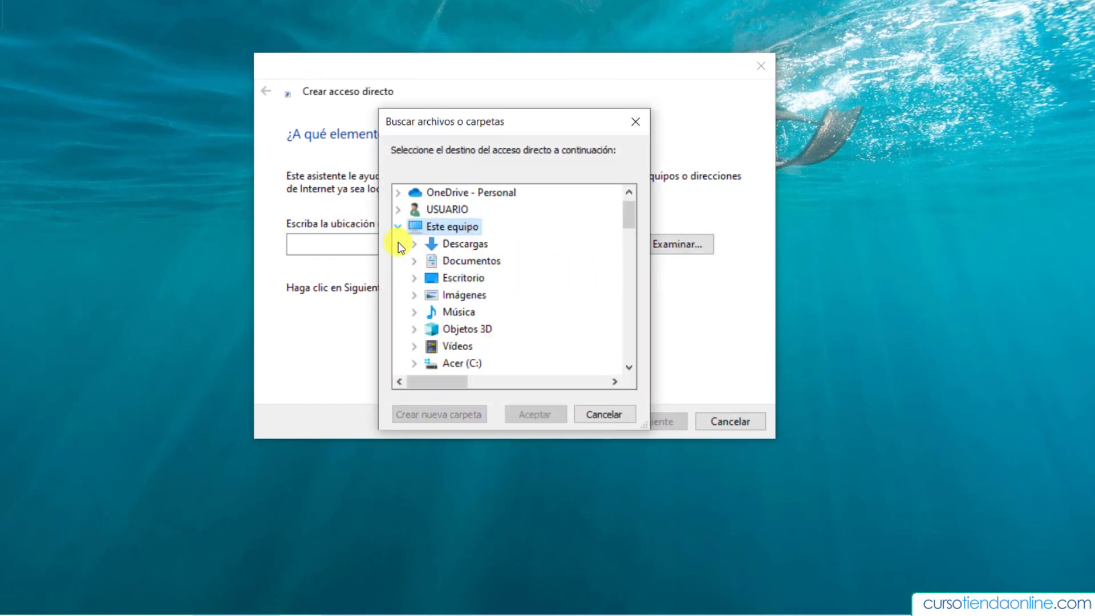
pyautogui.click(413, 363)
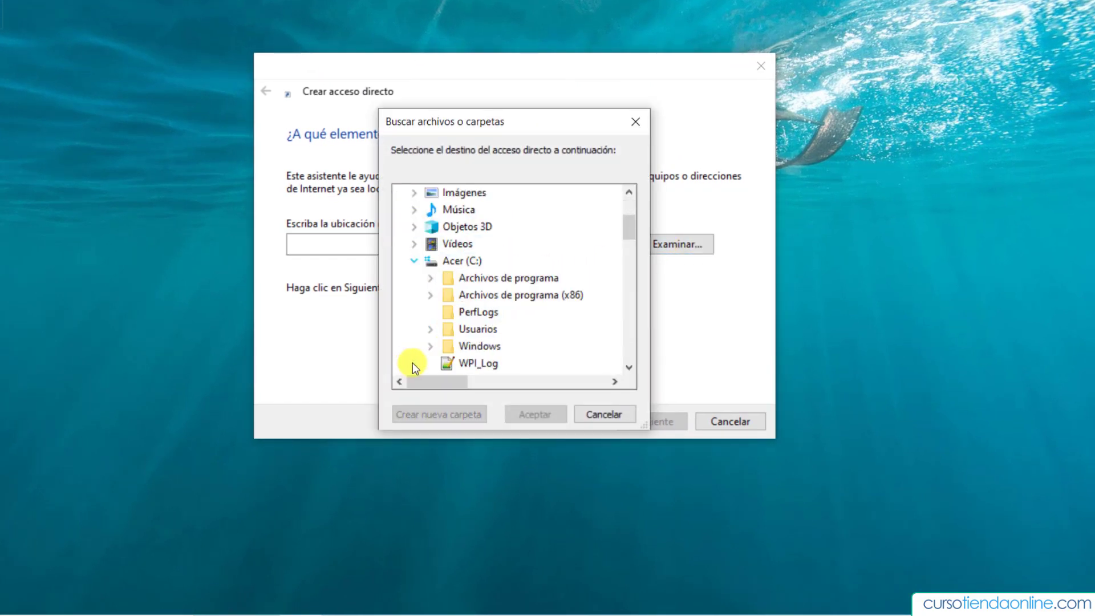
# Look through the program folders inside Archivos de programa and collapse that folder again
pyautogui.click(430, 279)
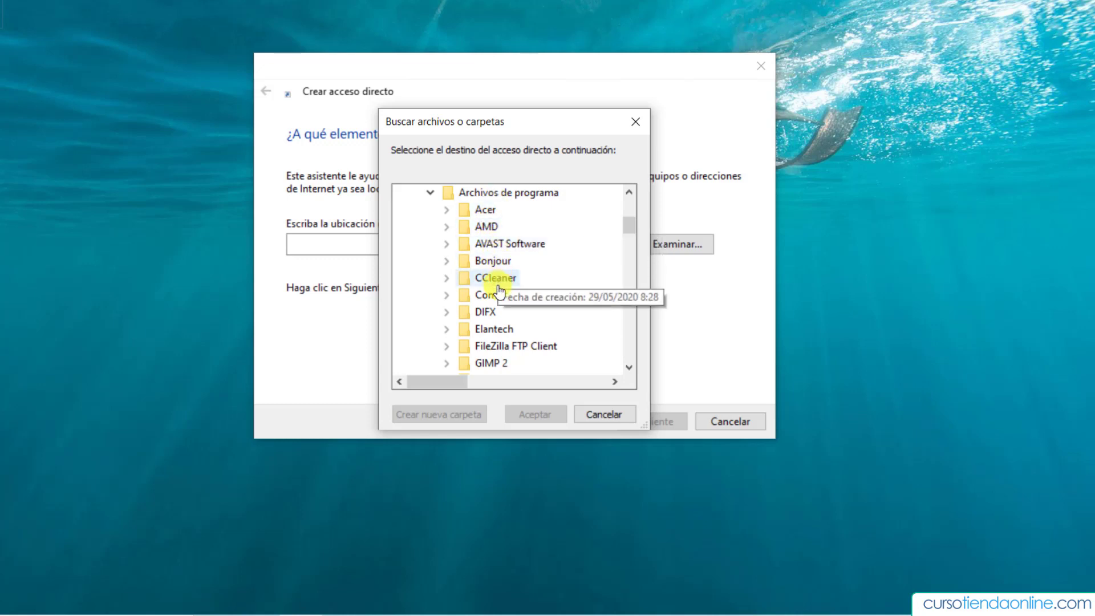
pyautogui.scroll(-1, 499, 314)
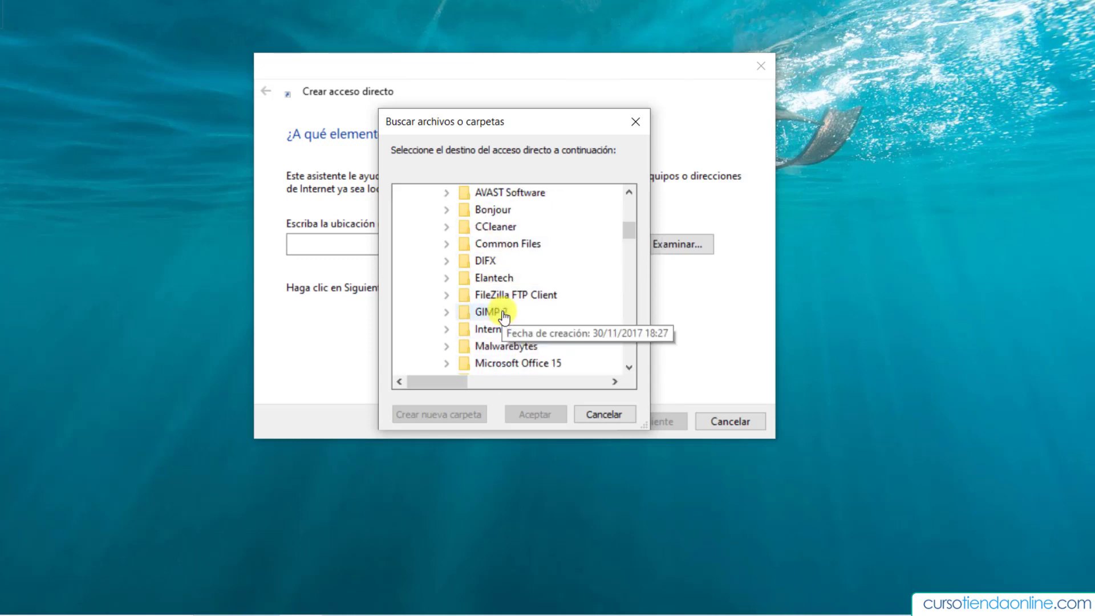
pyautogui.scroll(-1, 488, 314)
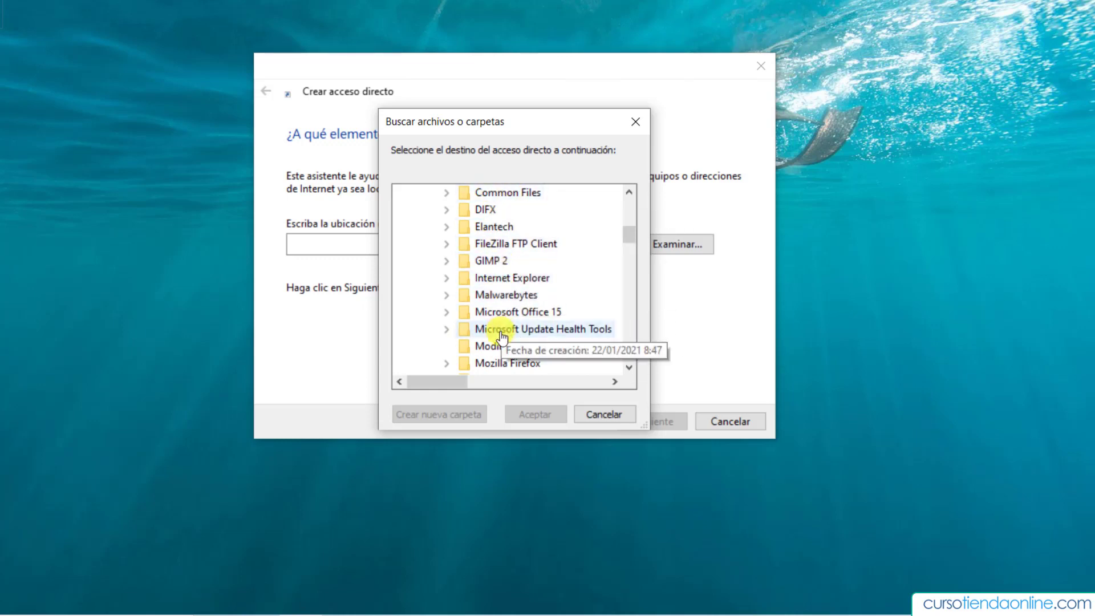
pyautogui.scroll(1, 500, 324)
pyautogui.scroll(2, 500, 325)
pyautogui.click(430, 244)
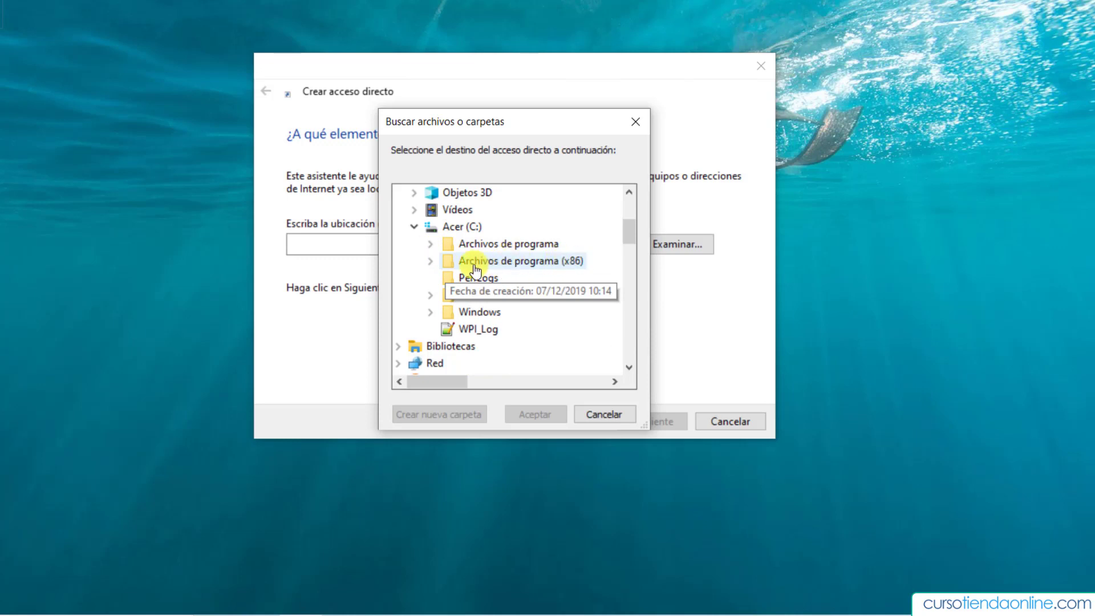
# Set the chrome application in Archivos de programa (x86), Google, Chrome, Application as the shortcut's target
pyautogui.click(437, 265)
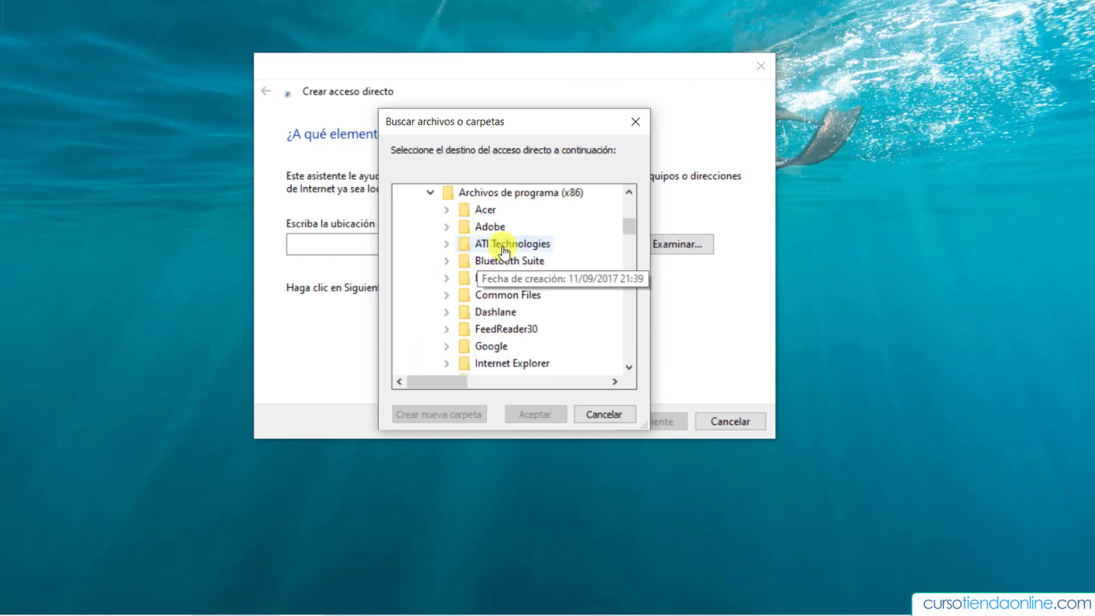
pyautogui.scroll(-1, 504, 252)
pyautogui.scroll(-1, 504, 252)
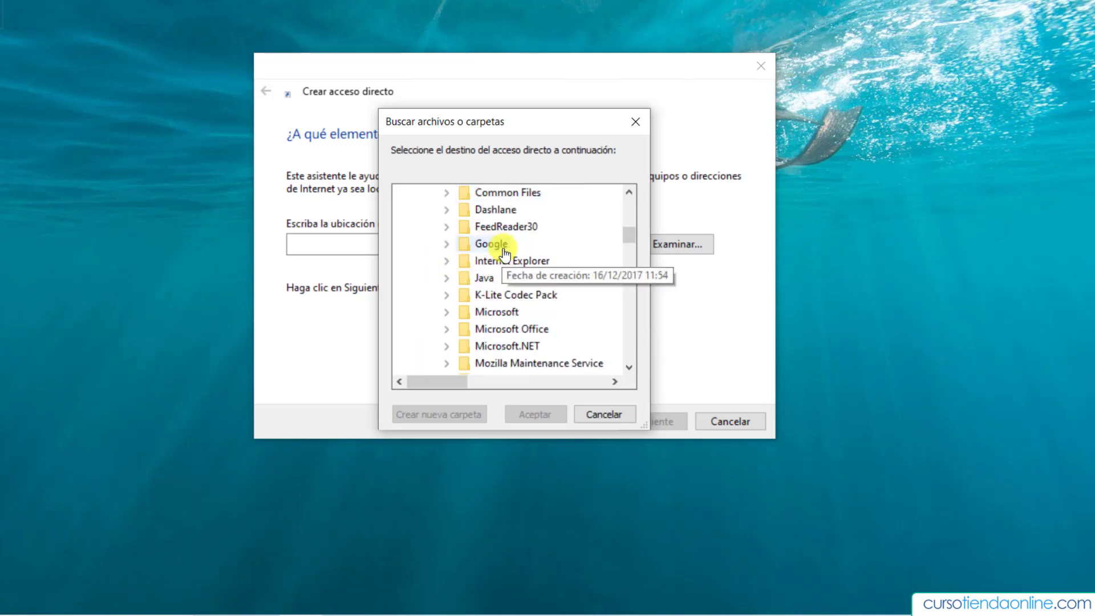
pyautogui.click(447, 246)
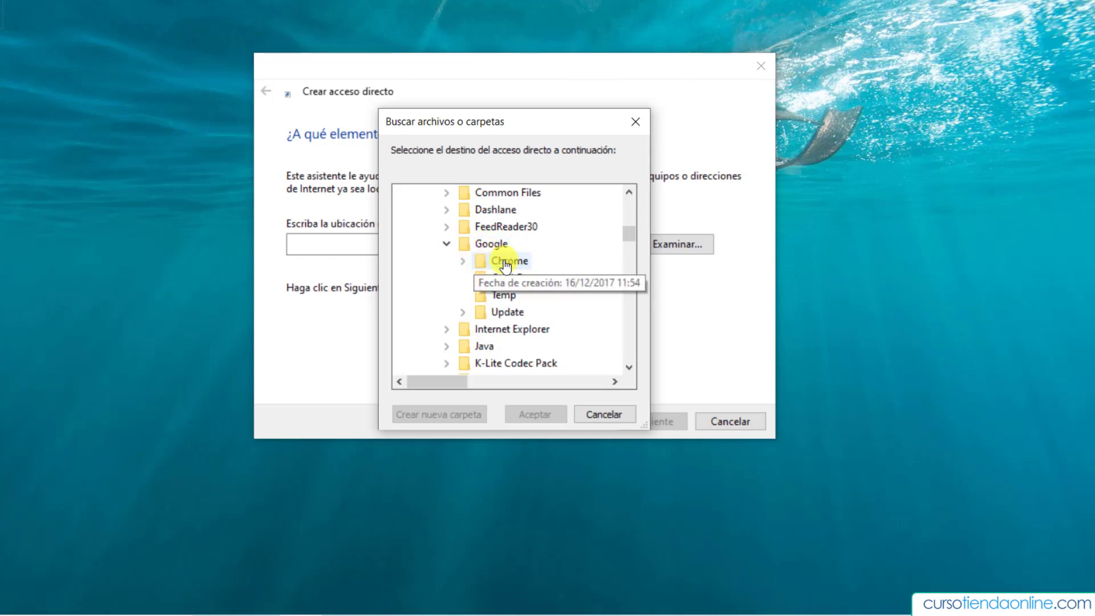
pyautogui.click(462, 262)
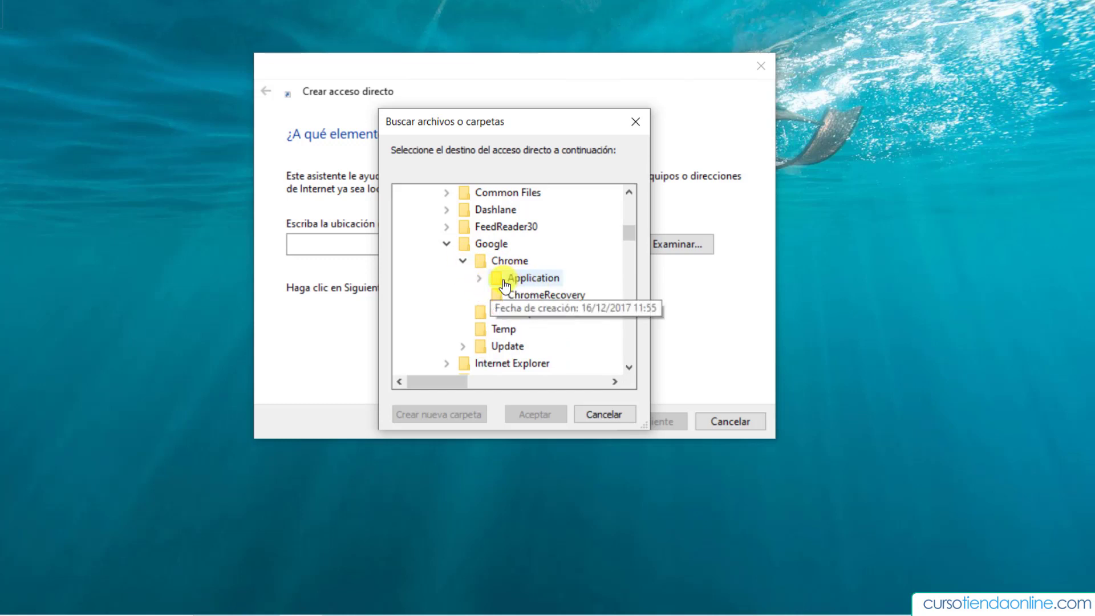
pyautogui.click(482, 279)
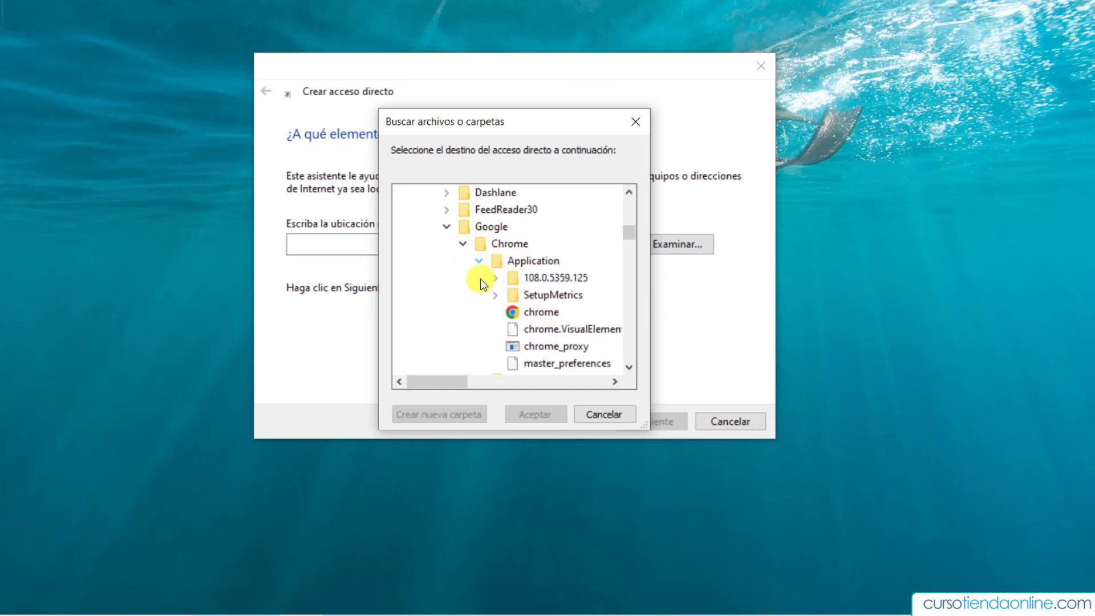
pyautogui.click(533, 314)
pyautogui.scroll(-1, 539, 327)
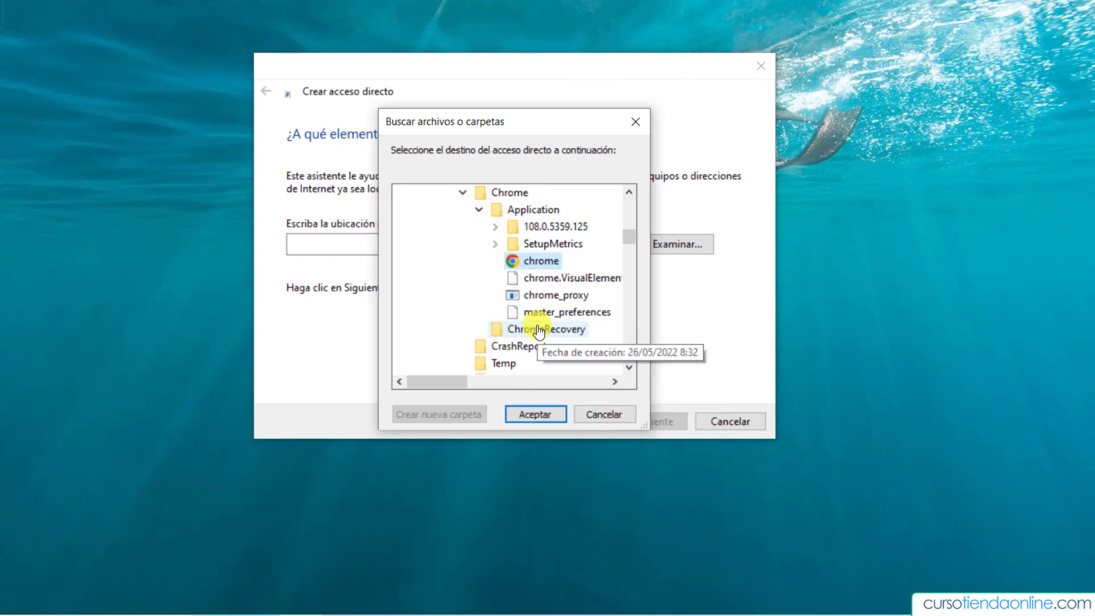
pyautogui.click(545, 415)
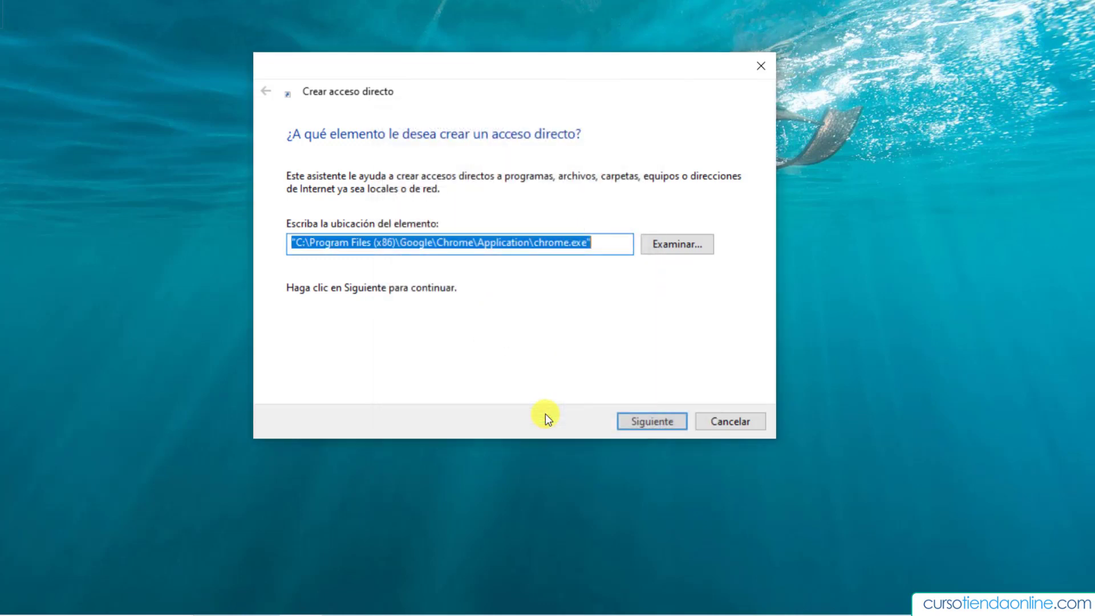
# Finish creating the shortcut with the name chrome and place it beside the notepad++ shortcut on the desktop
pyautogui.click(643, 423)
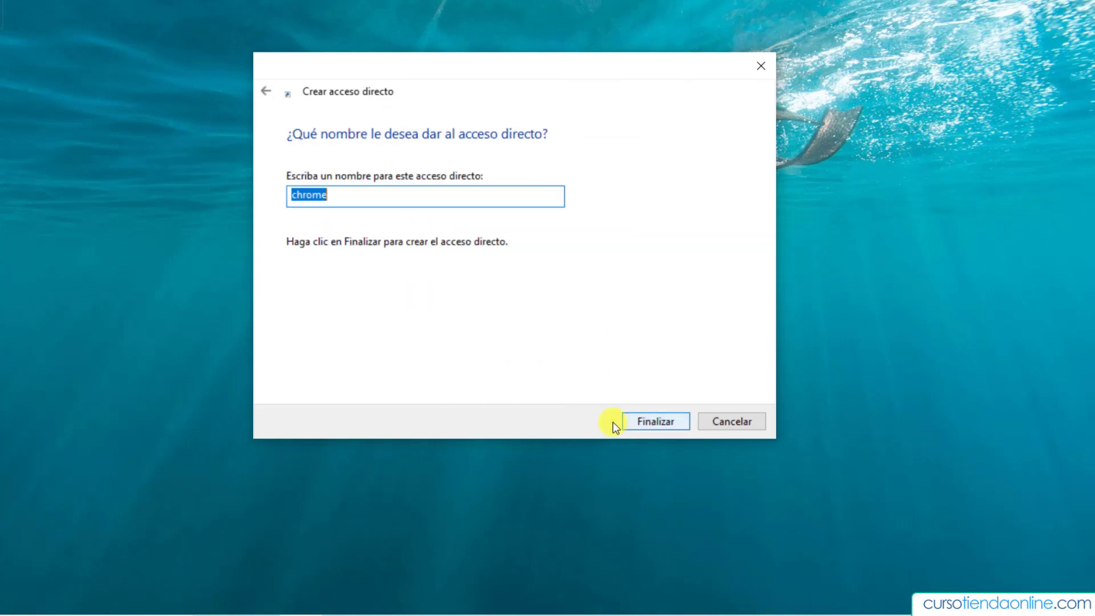
pyautogui.click(664, 422)
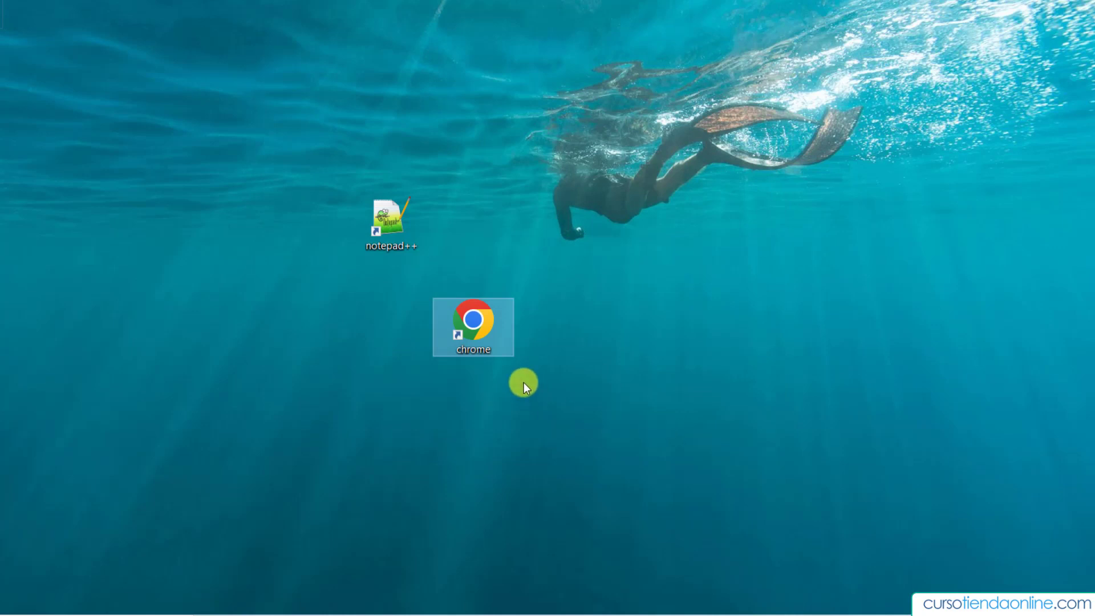
pyautogui.moveTo(488, 304); pyautogui.dragTo(485, 234)
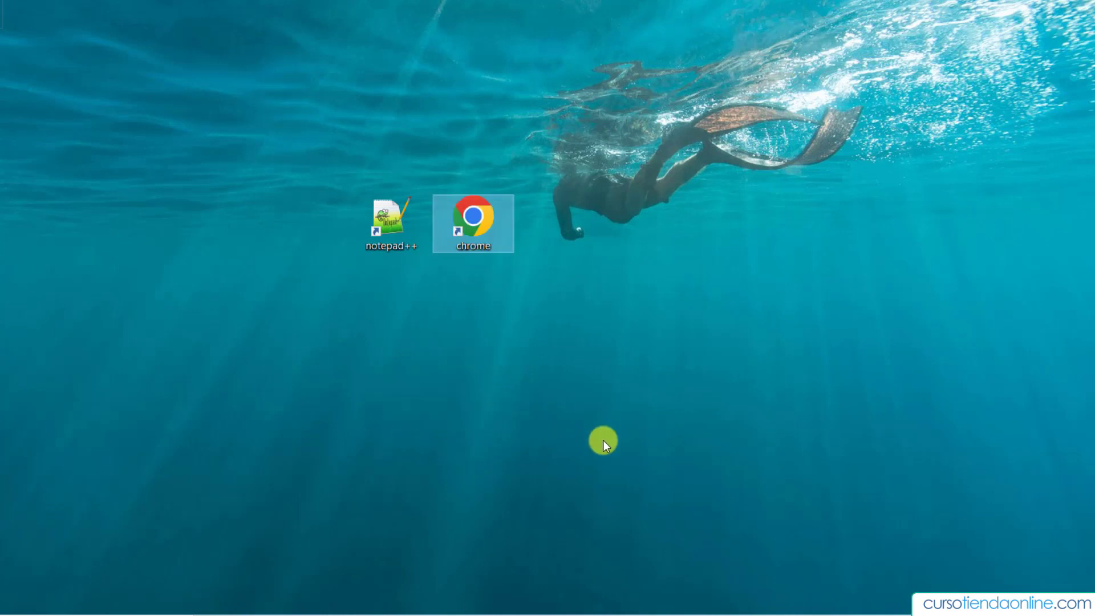
# Examine the executable file name in the Destino path of the chrome shortcut's properties and close them
pyautogui.doubleClick(474, 222)
pyautogui.rightClick(477, 231)
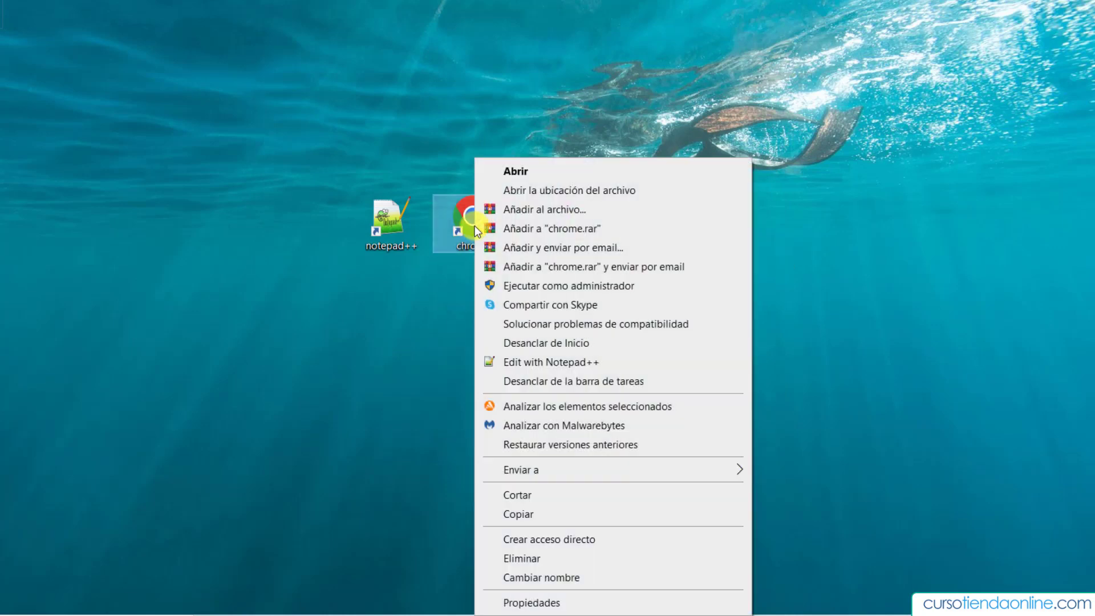
pyautogui.click(601, 603)
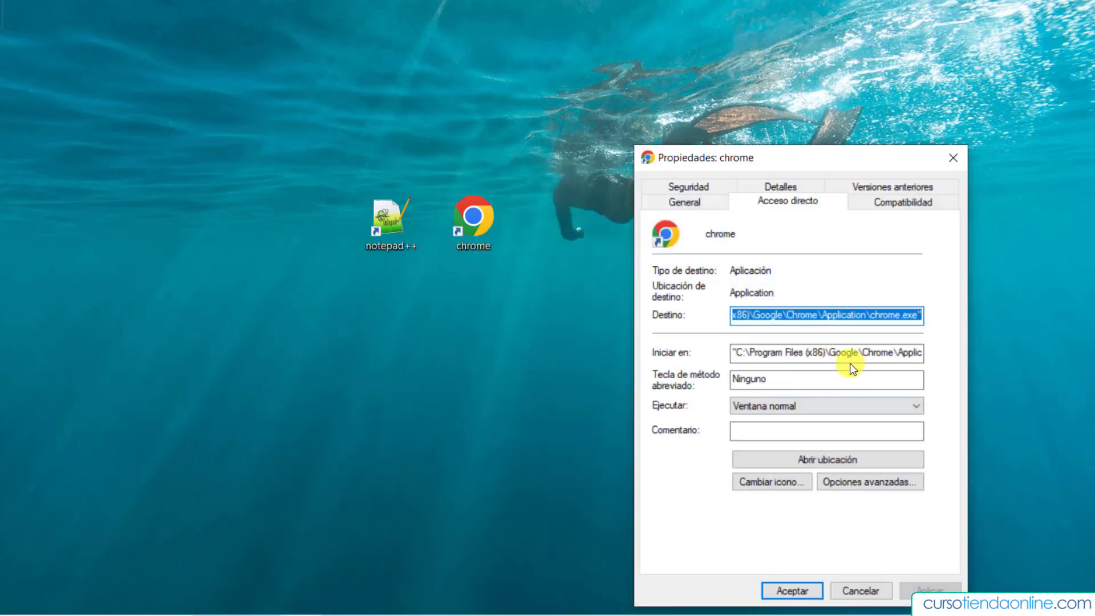
pyautogui.click(876, 316)
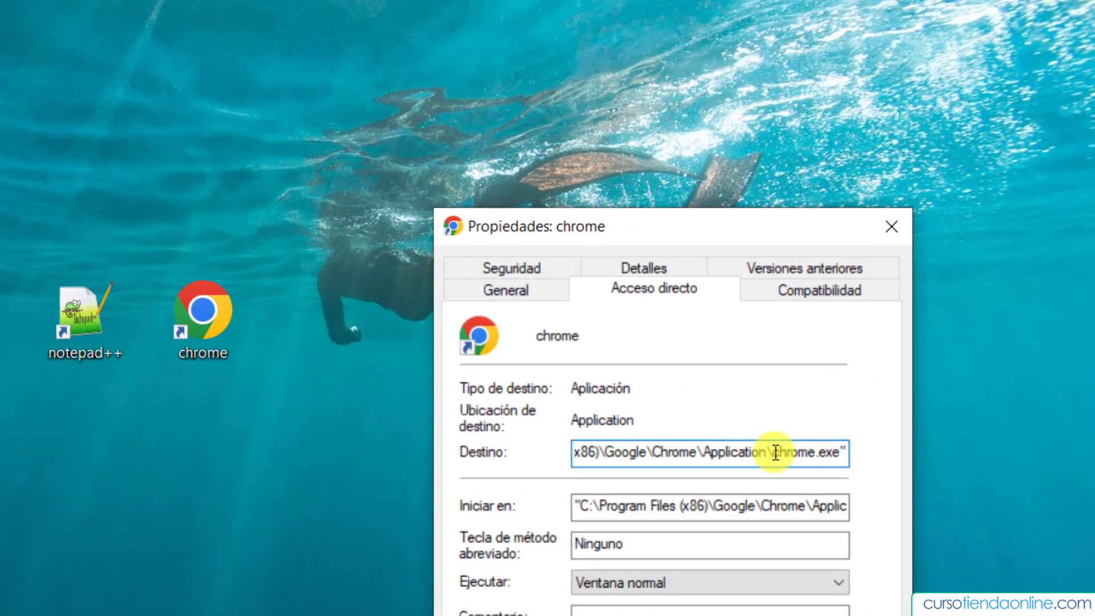
pyautogui.moveTo(809, 401); pyautogui.dragTo(870, 399)
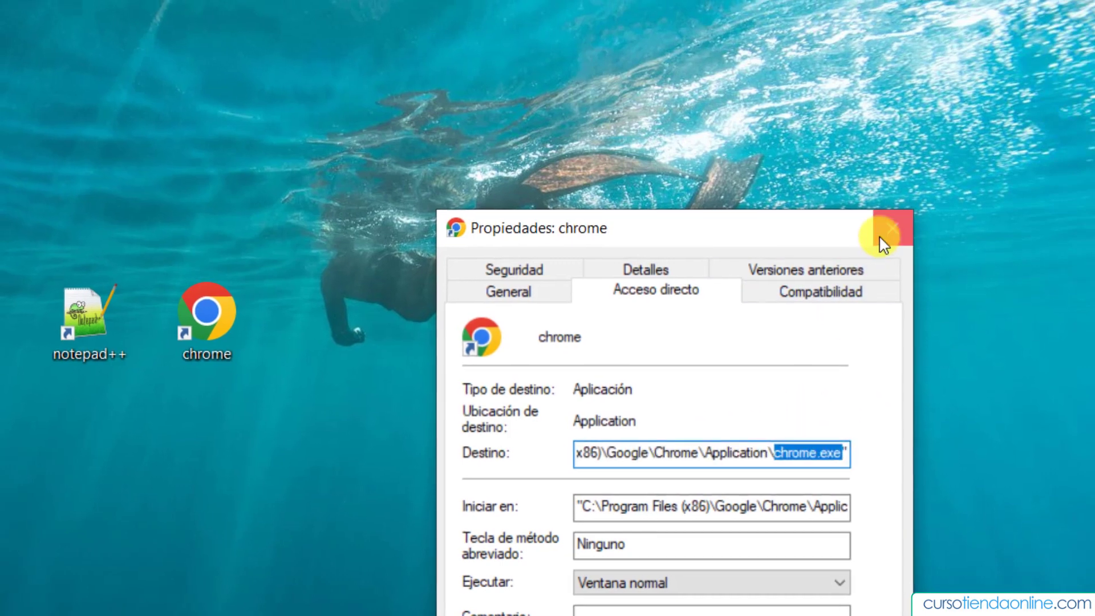
pyautogui.click(891, 226)
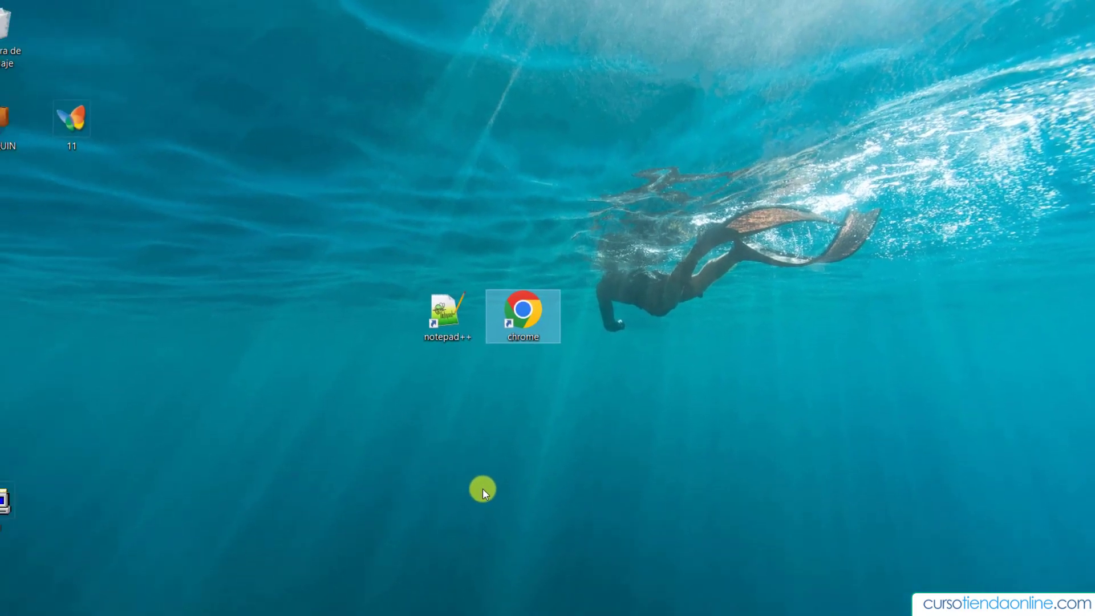